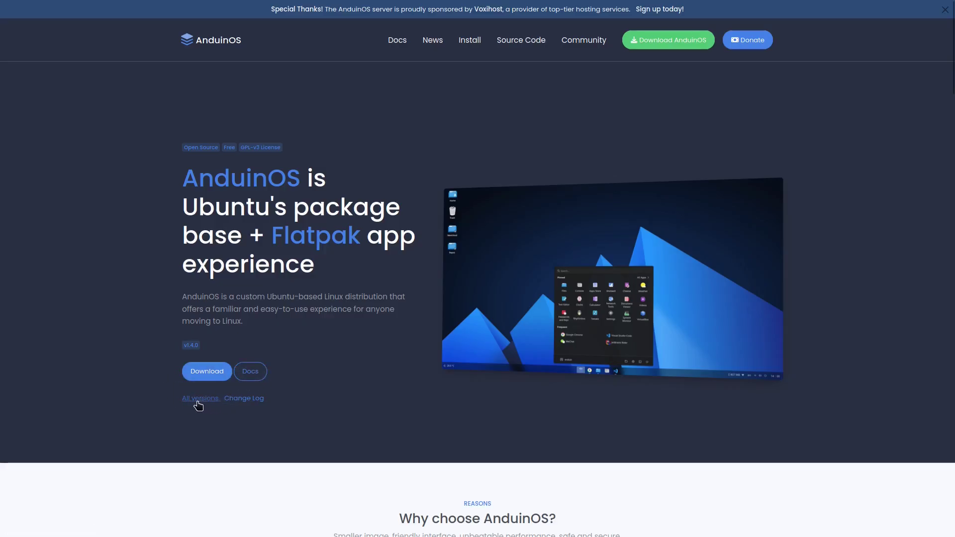
# Scroll the AnduinOS homepage past 'Why choose AnduinOS?' to 'Choose your AnduinOS version'.
pyautogui.scroll(-5, 341, 363)
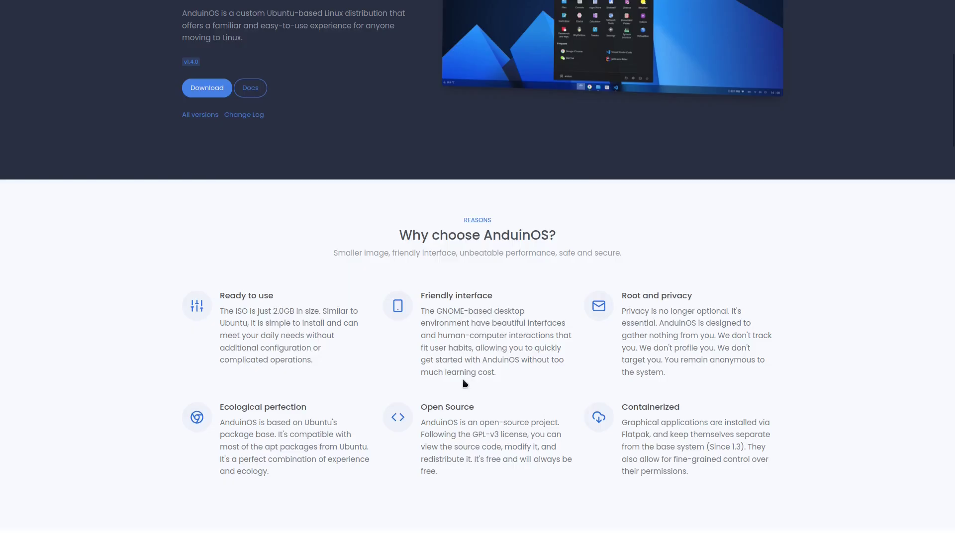
pyautogui.scroll(-5, 462, 383)
pyautogui.scroll(-4, 470, 378)
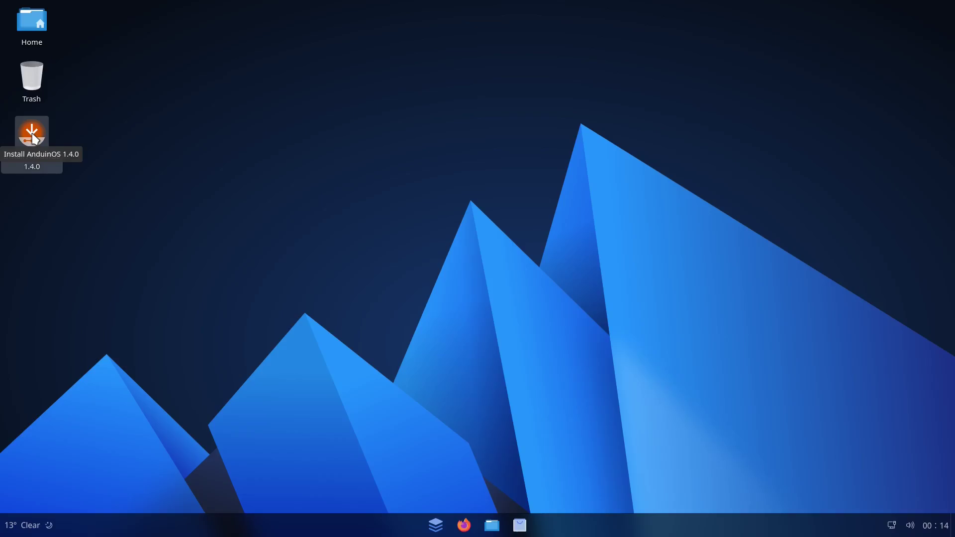
# Launch the AnduinOS installer, keeping English, the English (US) layout and default update options.
pyautogui.click(32, 135)
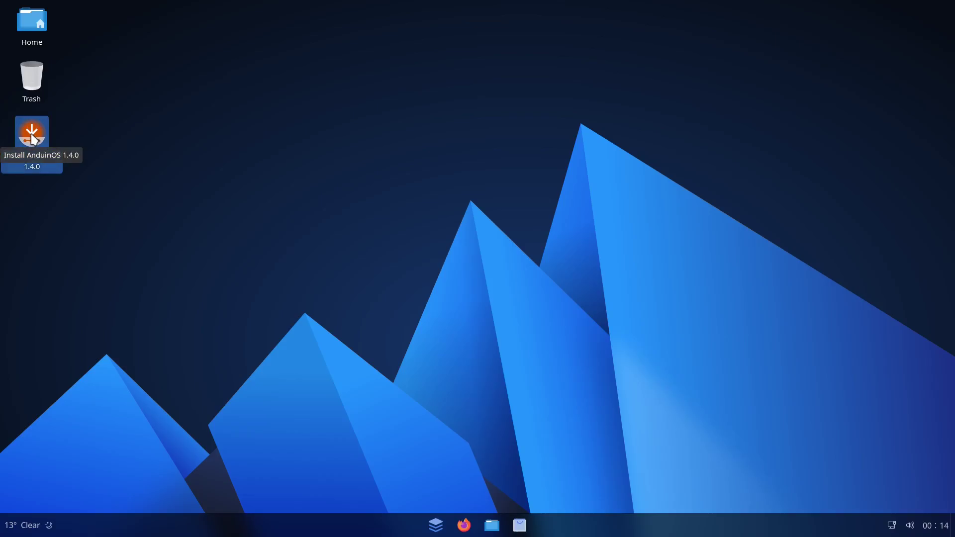
pyautogui.doubleClick(32, 135)
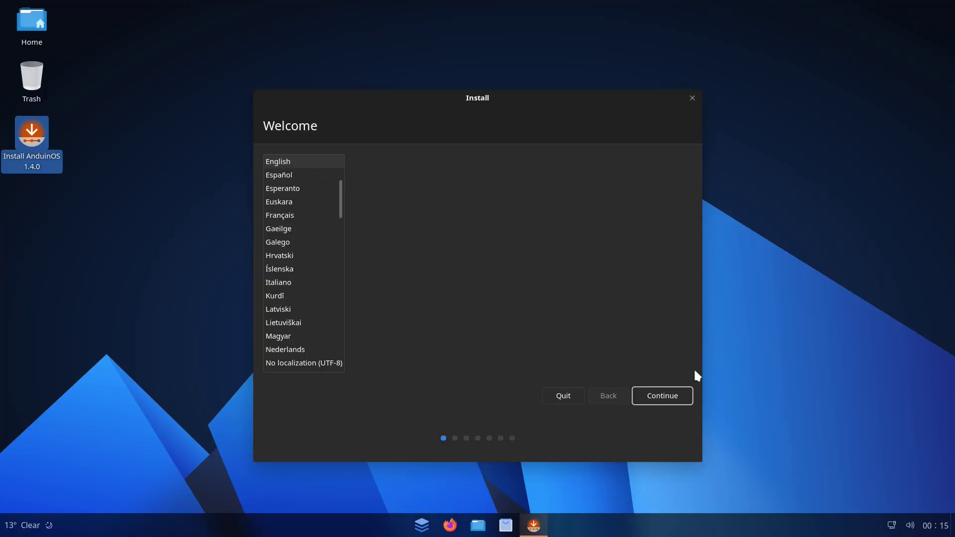
pyautogui.click(659, 392)
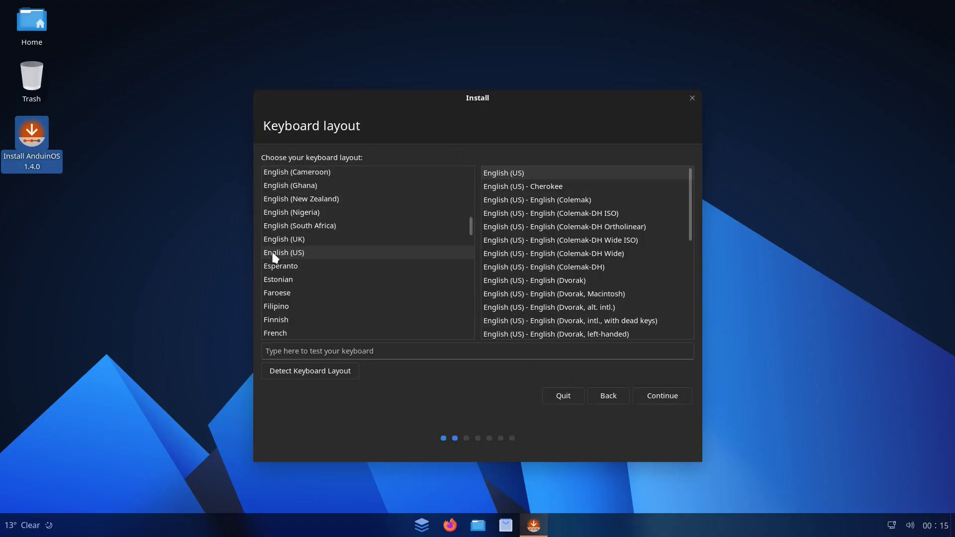
pyautogui.click(652, 395)
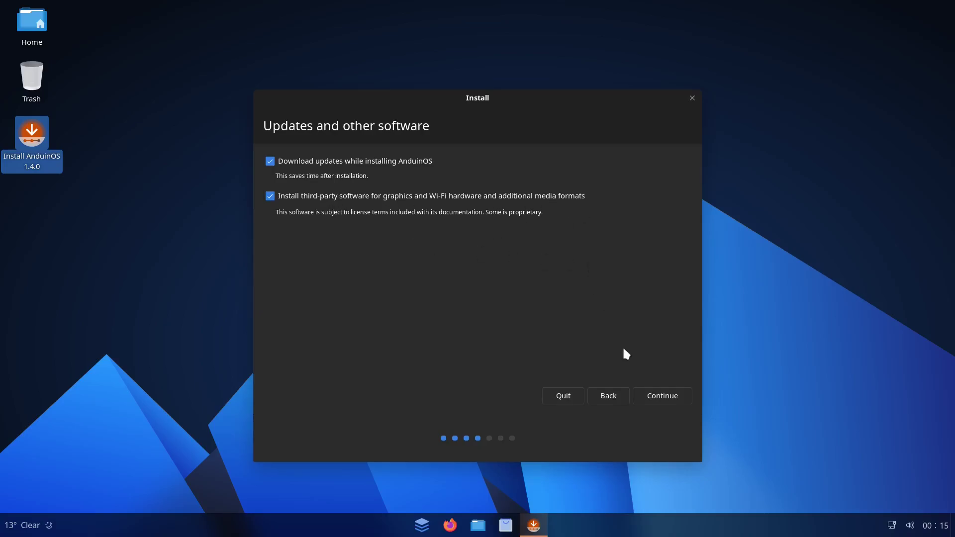
pyautogui.click(661, 390)
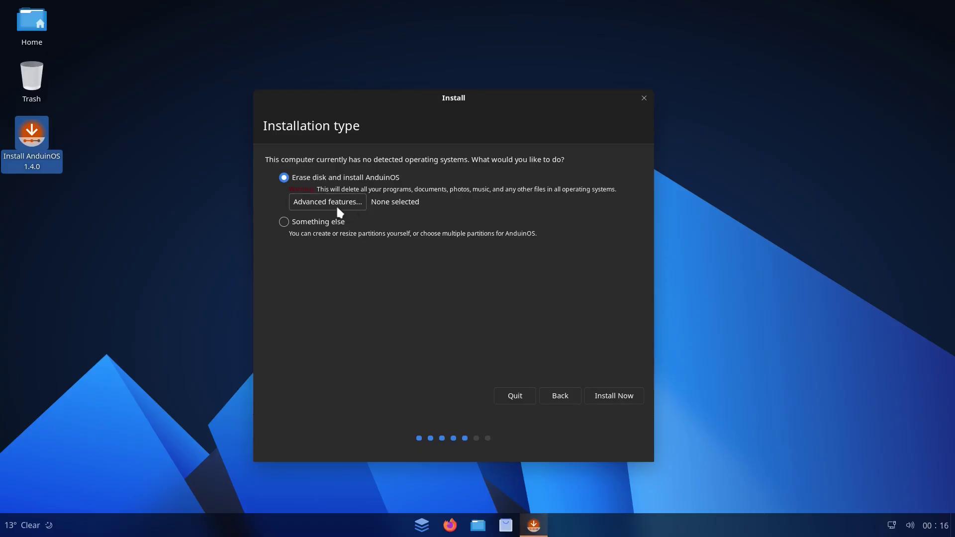
# Erase the whole disk for installation, confirm the partition changes, and keep the Los Angeles timezone.
pyautogui.click(615, 396)
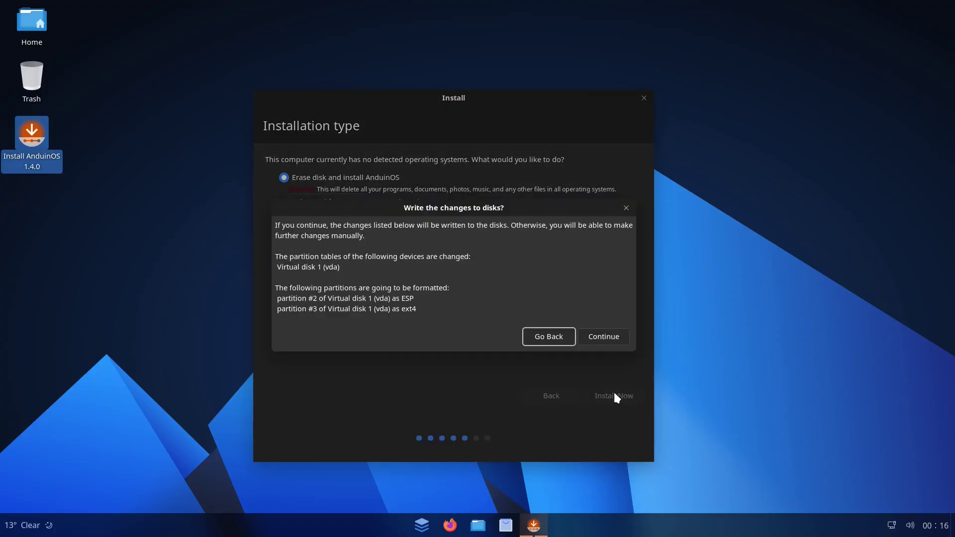
pyautogui.click(606, 334)
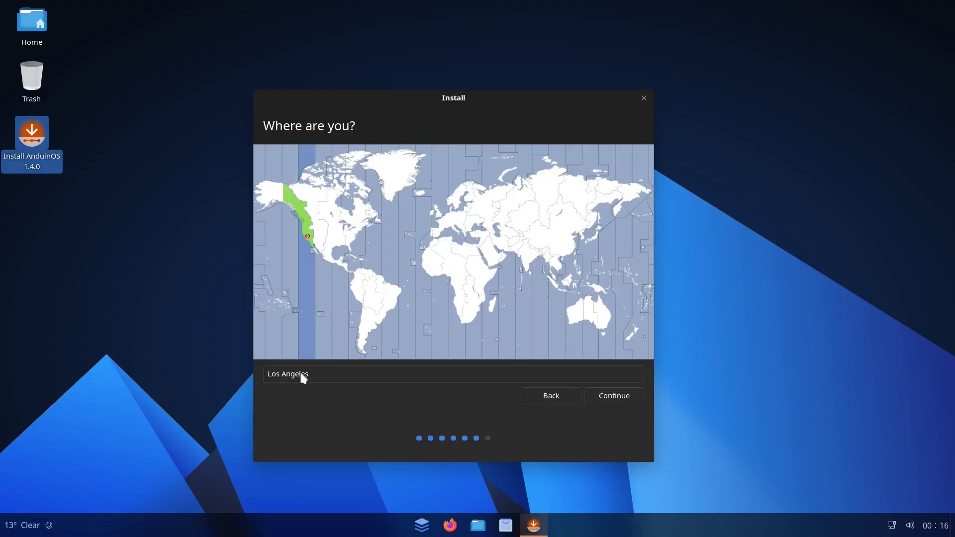
pyautogui.click(608, 395)
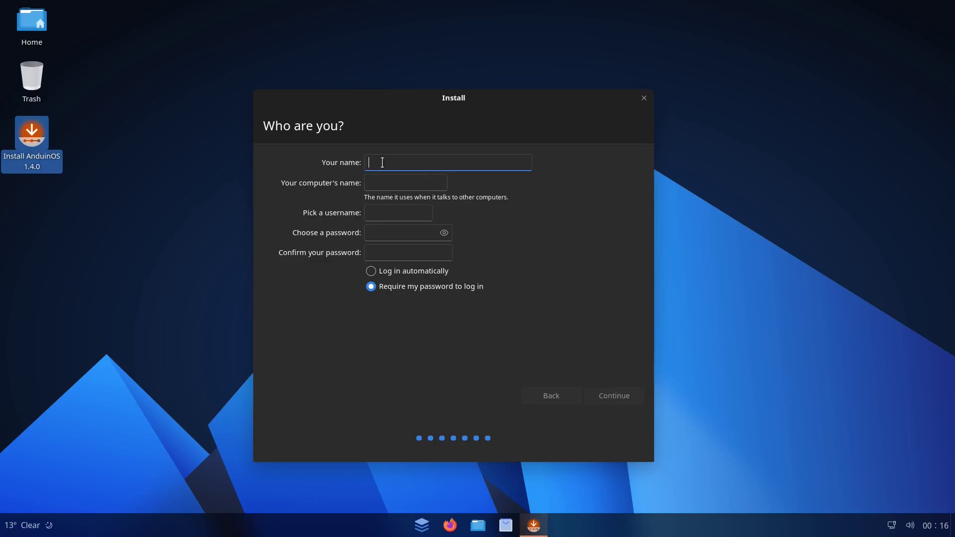
# Create the 'test' user account with a password and automatic login, then start copying files.
pyautogui.write('test')
pyautogui.click(377, 228)
pyautogui.write('te')
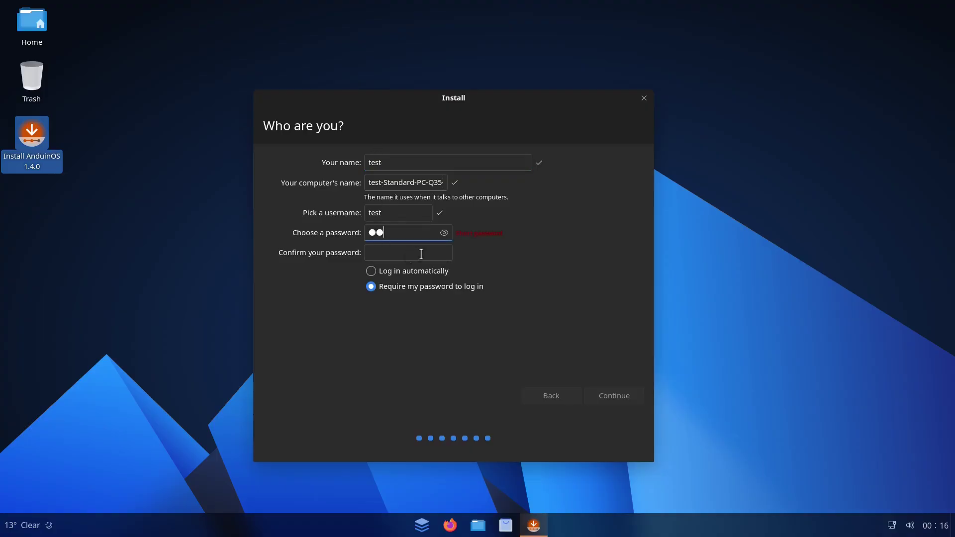
pyautogui.click(389, 253)
pyautogui.write('te')
pyautogui.click(371, 271)
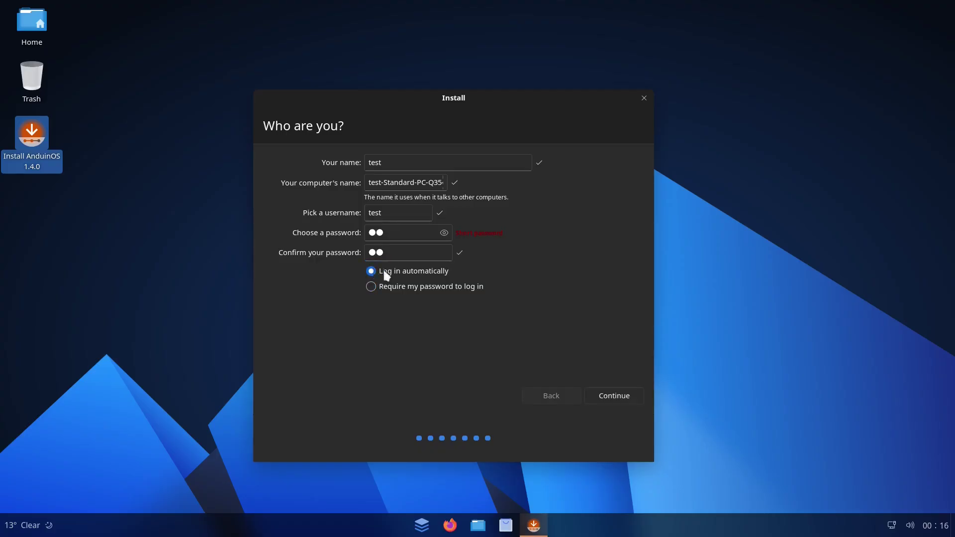
pyautogui.click(606, 395)
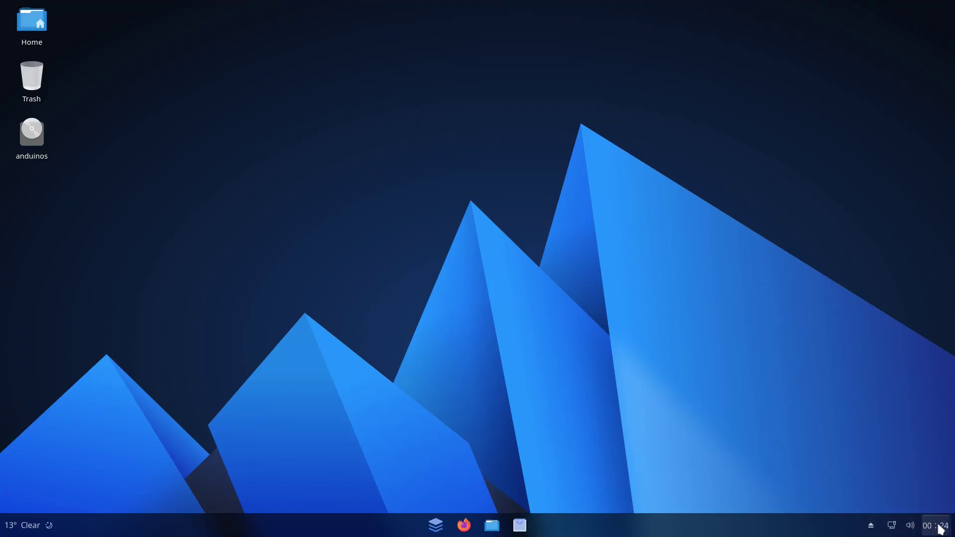
pyautogui.click(937, 526)
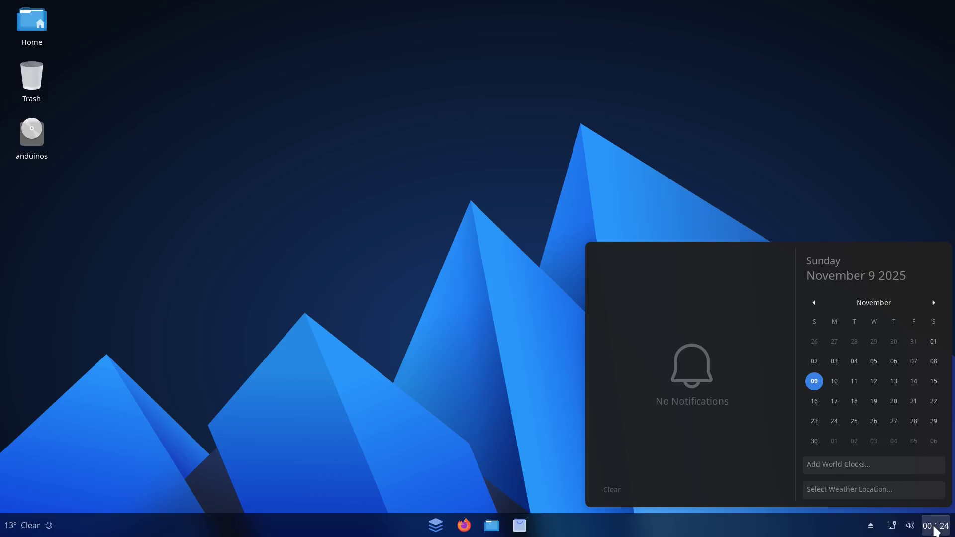
pyautogui.click(934, 528)
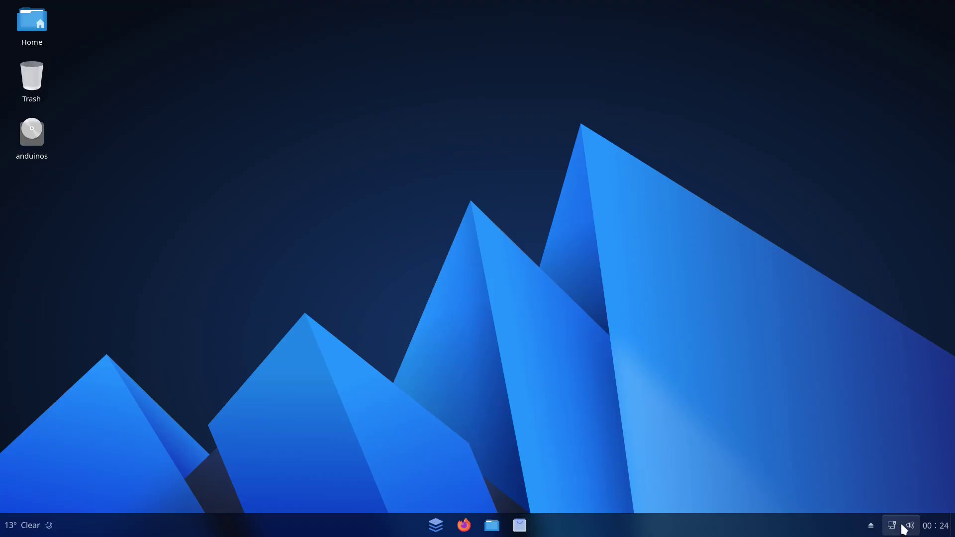
pyautogui.click(907, 530)
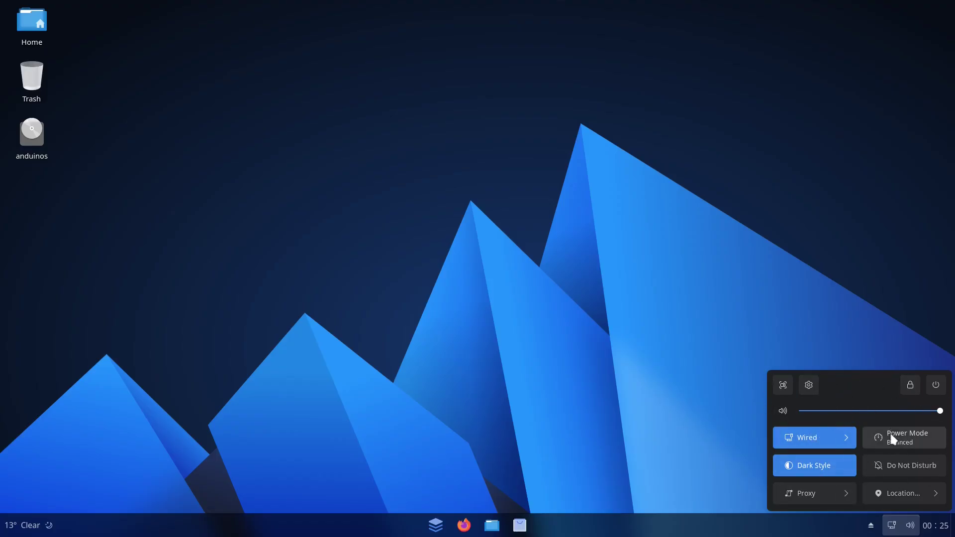
pyautogui.click(872, 527)
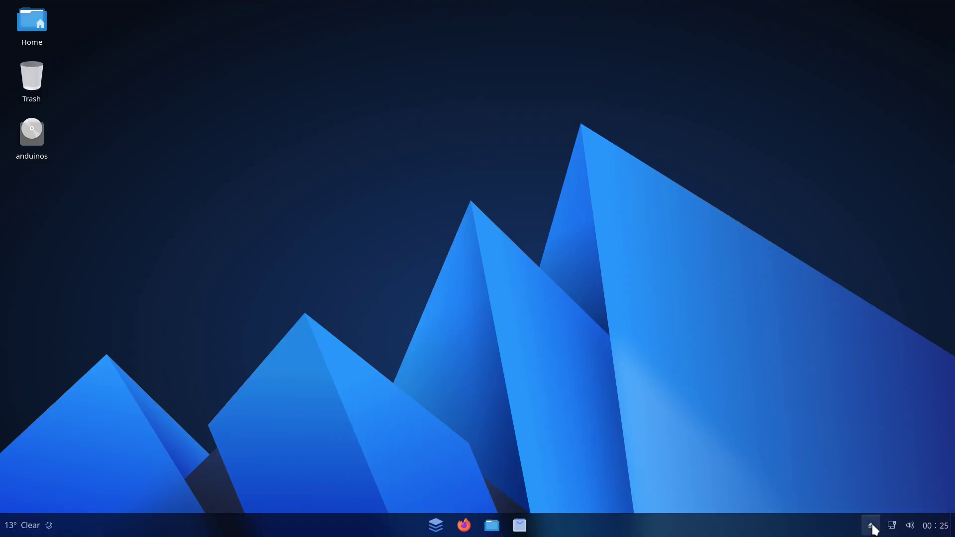
pyautogui.click(872, 527)
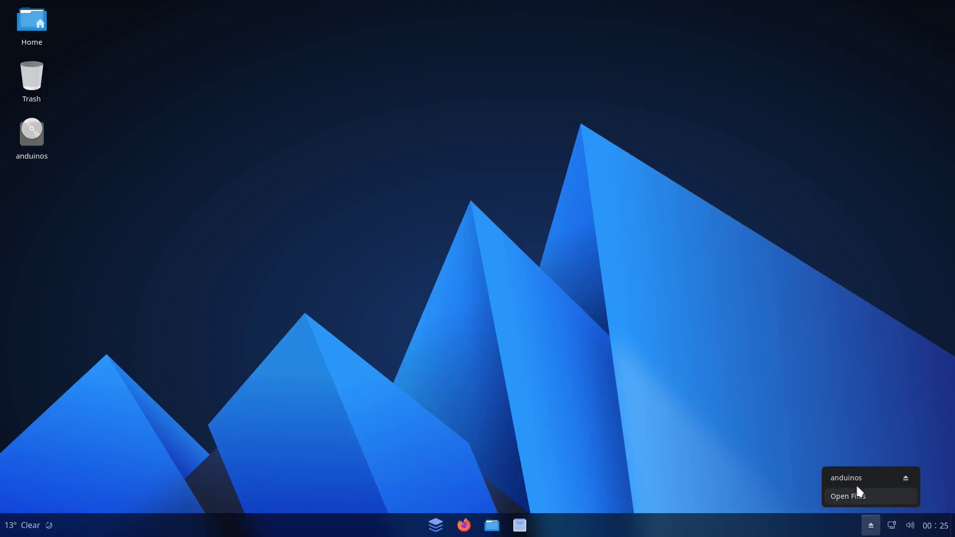
pyautogui.click(811, 443)
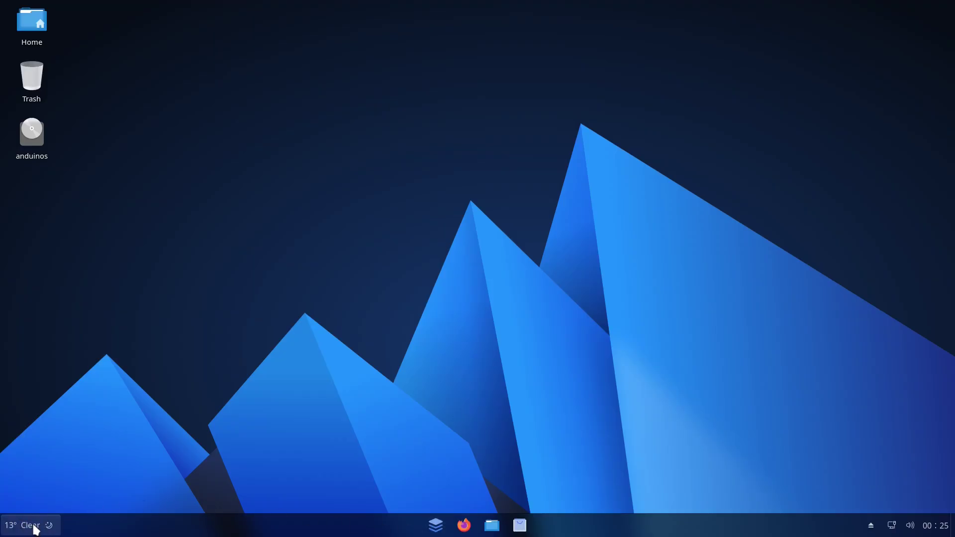
pyautogui.click(37, 529)
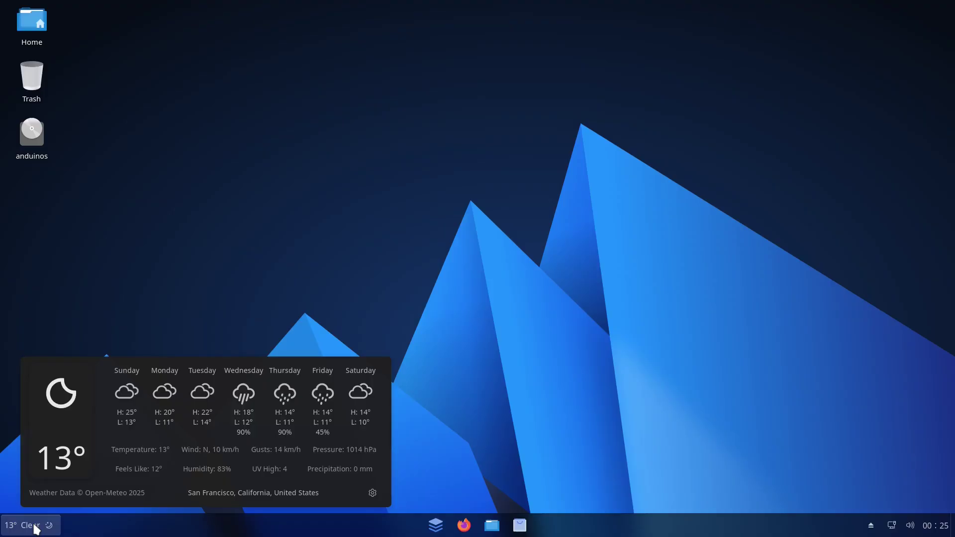
pyautogui.click(456, 282)
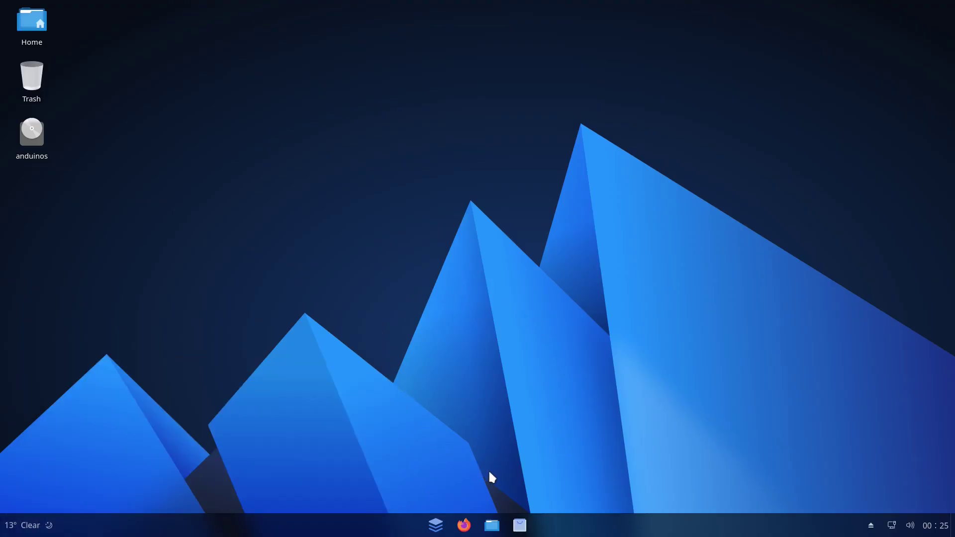
# Open GNOME Software, check About Software (version 48.4), and scroll the Explore page.
pyautogui.click(520, 528)
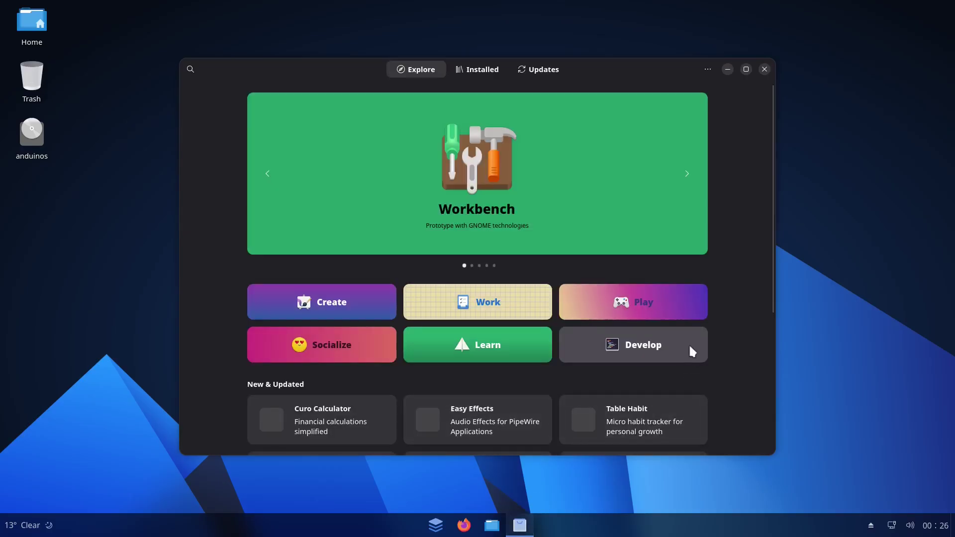
pyautogui.click(704, 66)
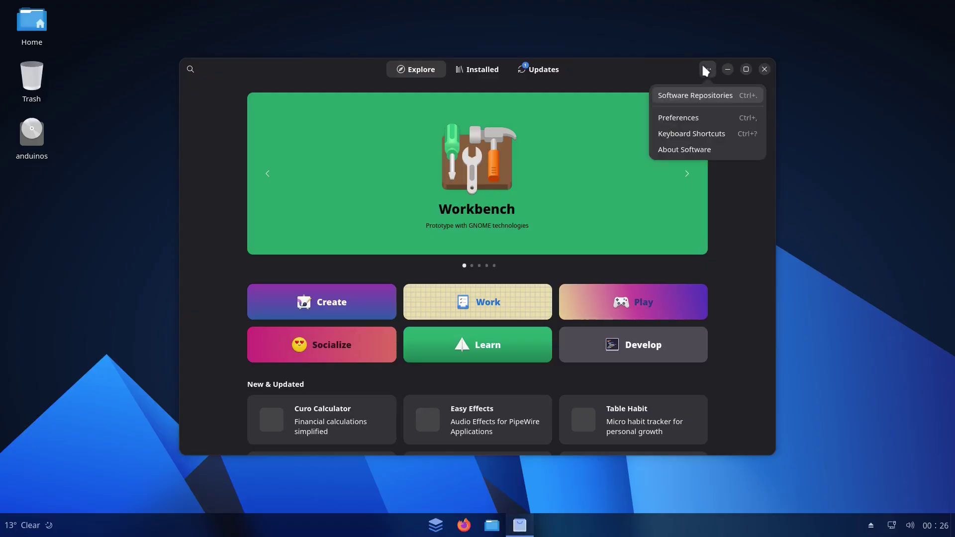
pyautogui.click(681, 149)
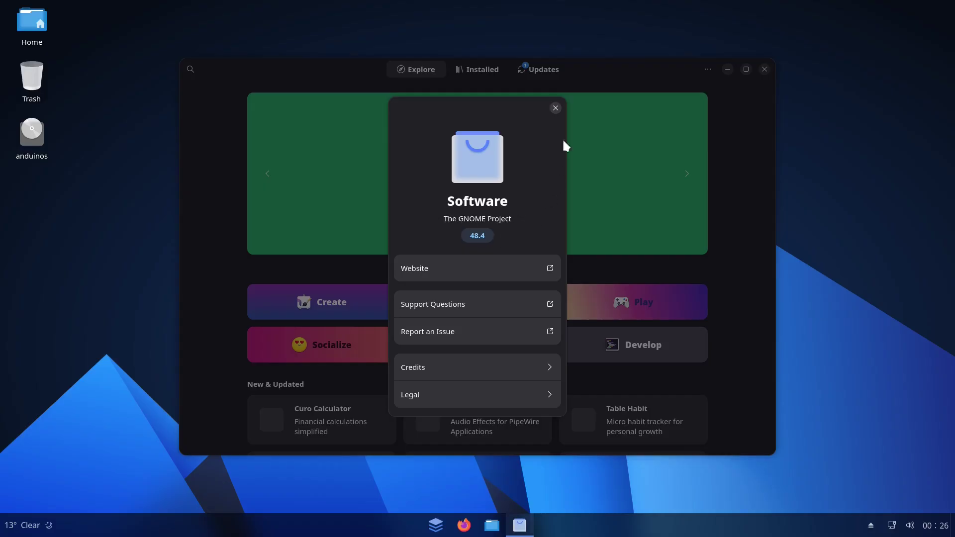
pyautogui.click(556, 108)
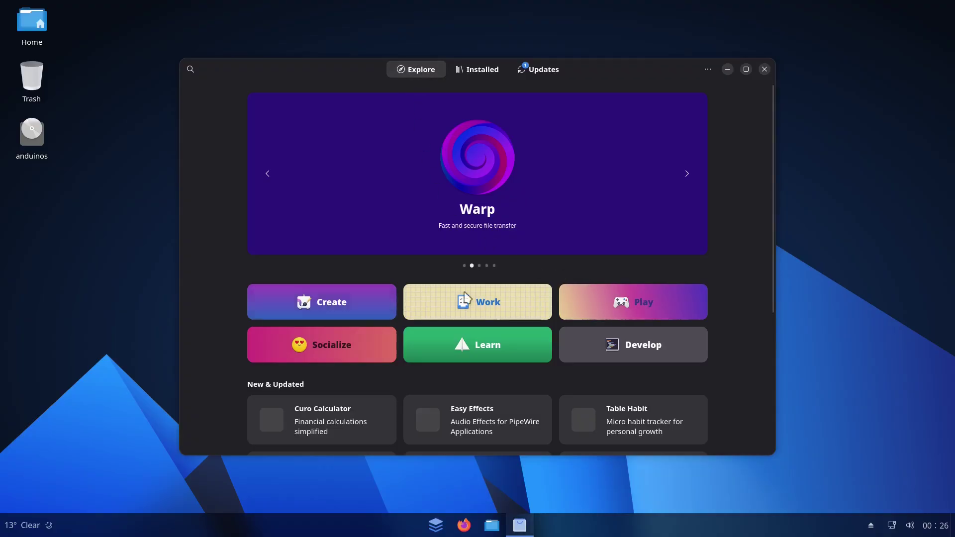
pyautogui.scroll(-5, 486, 322)
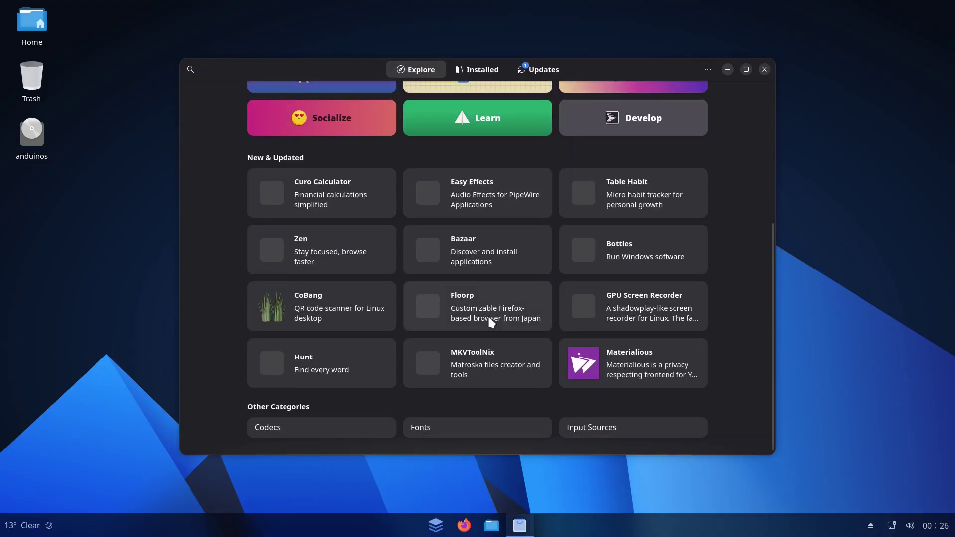
pyautogui.scroll(1, 485, 323)
pyautogui.scroll(5, 485, 321)
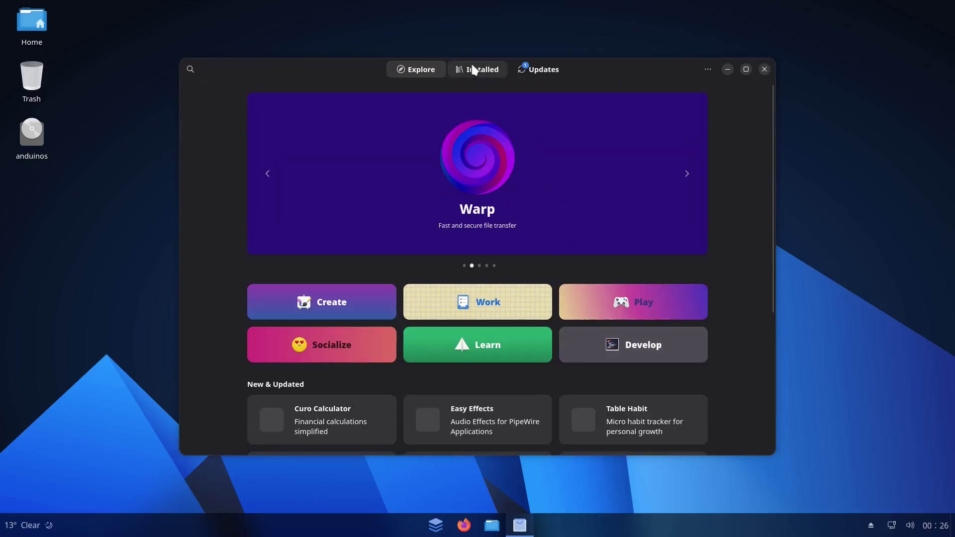
# Scroll through the Installed apps list, then view pending Updates and refresh them.
pyautogui.click(474, 70)
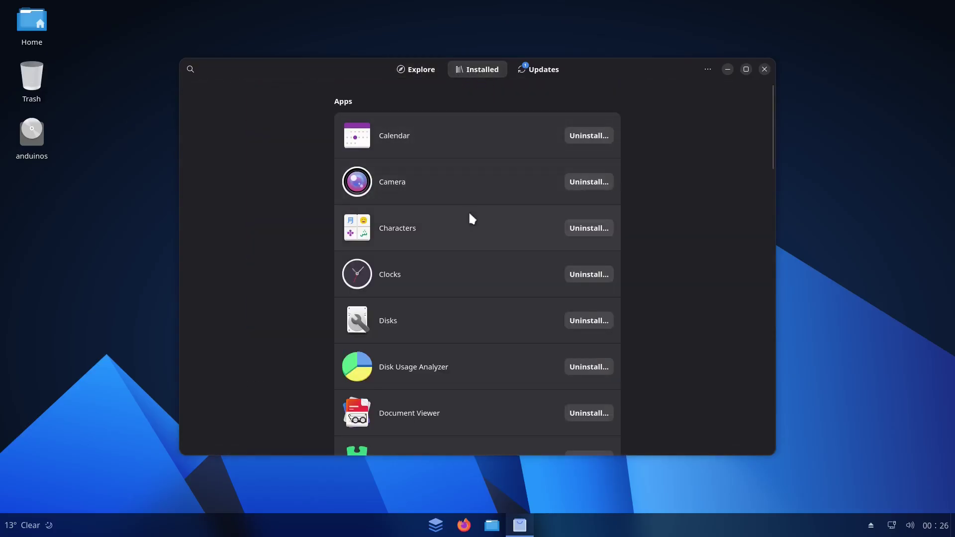
pyautogui.scroll(-20, 472, 241)
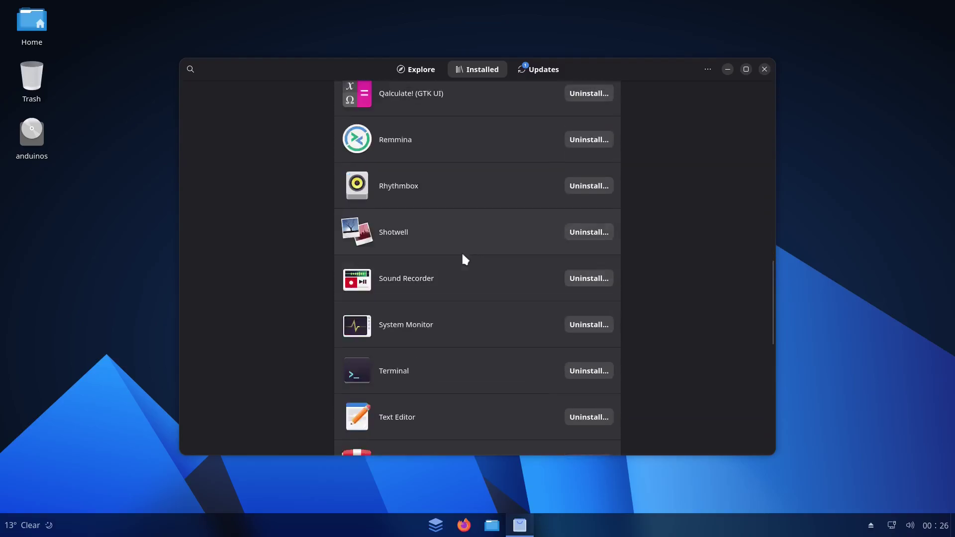
pyautogui.scroll(-5, 456, 255)
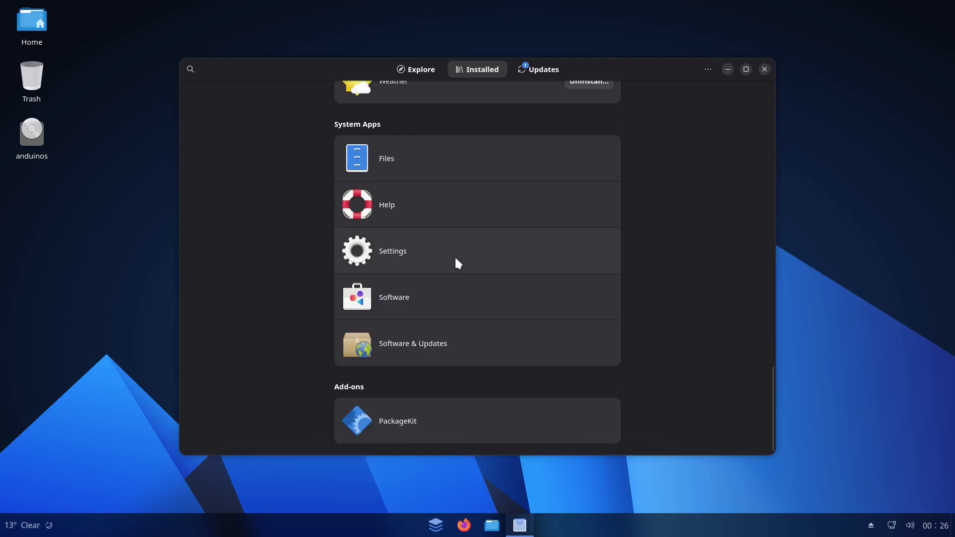
pyautogui.scroll(6, 454, 255)
pyautogui.click(540, 70)
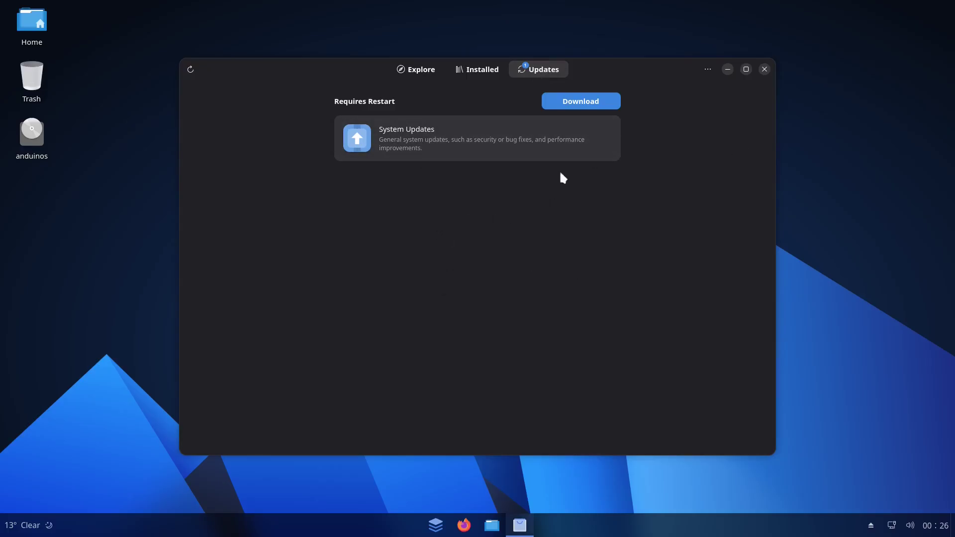
pyautogui.click(190, 70)
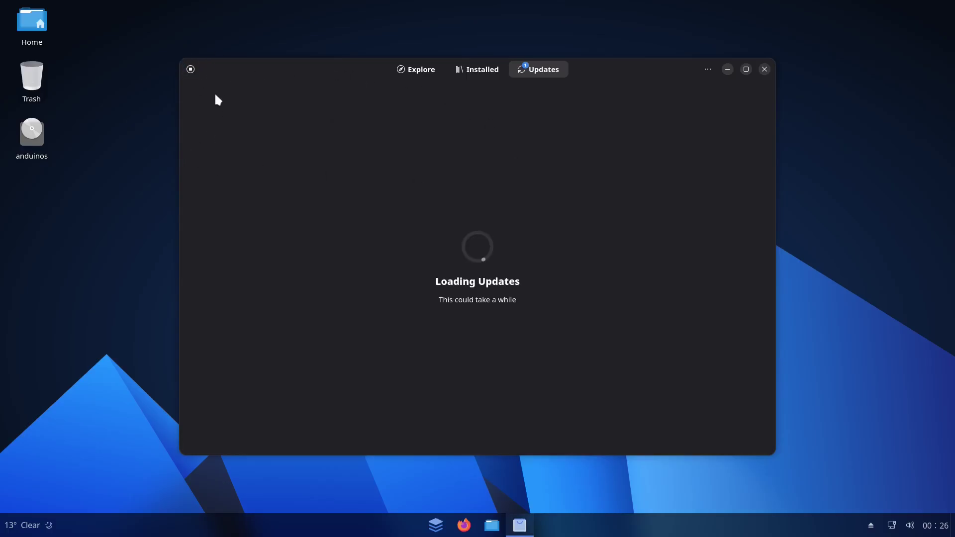
# Revisit the Explore, Updates and Installed pages, scroll featured apps, then close GNOME Software.
pyautogui.click(424, 70)
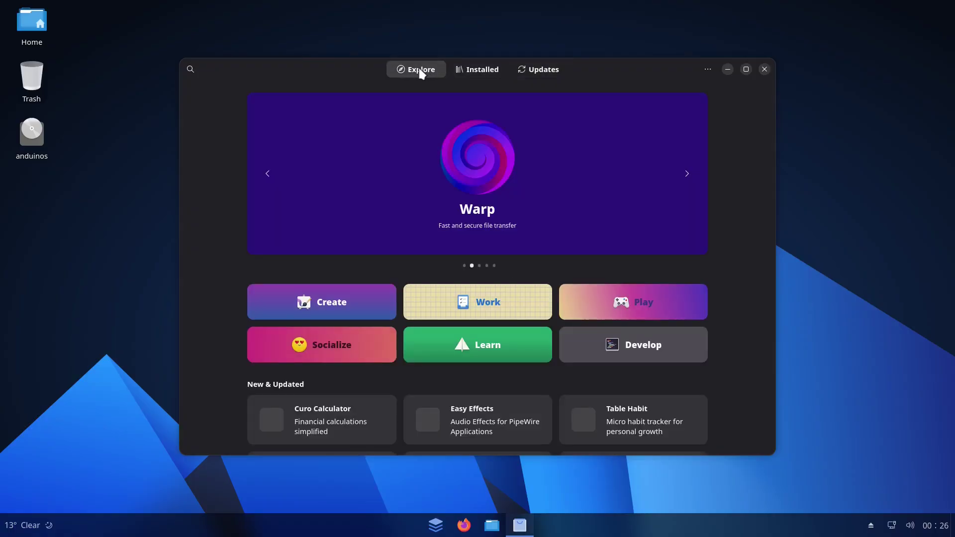
pyautogui.click(191, 70)
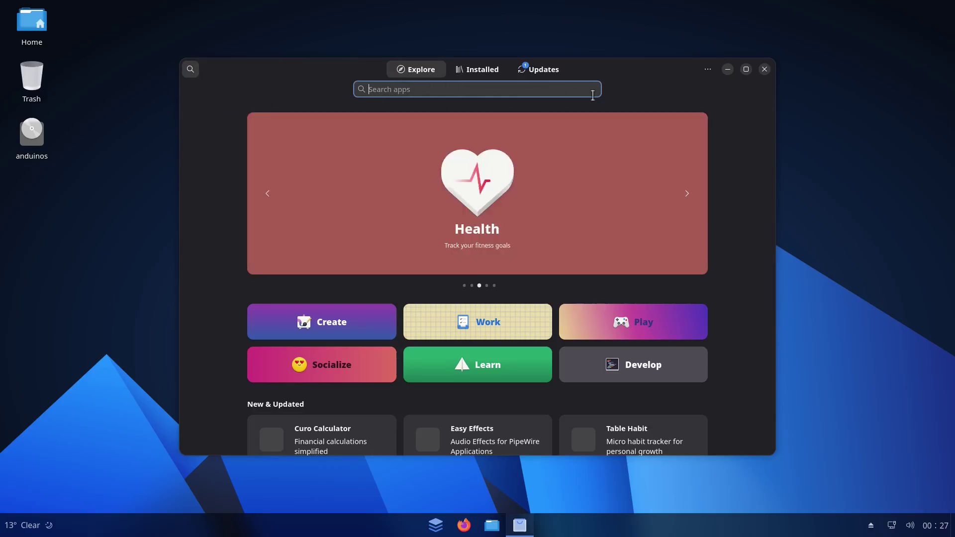
pyautogui.click(536, 71)
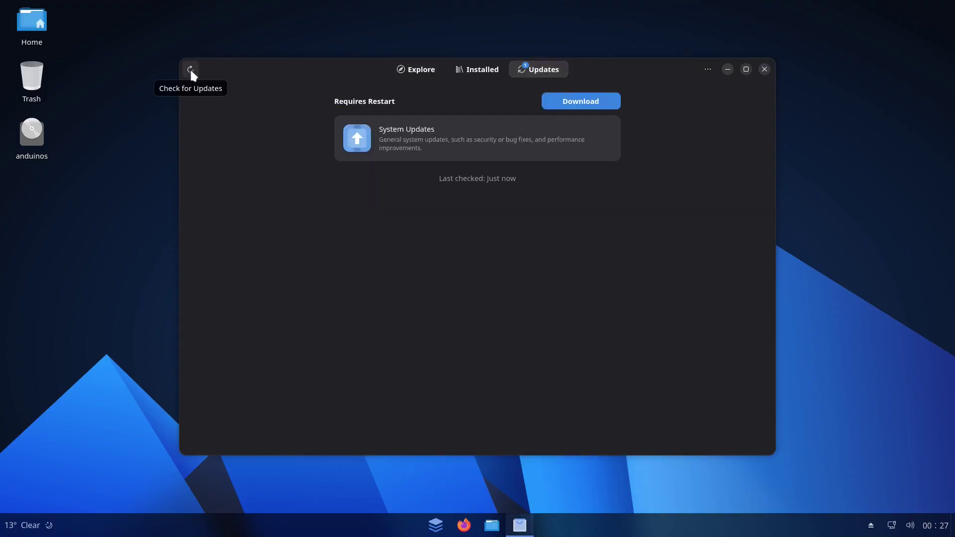
pyautogui.click(478, 70)
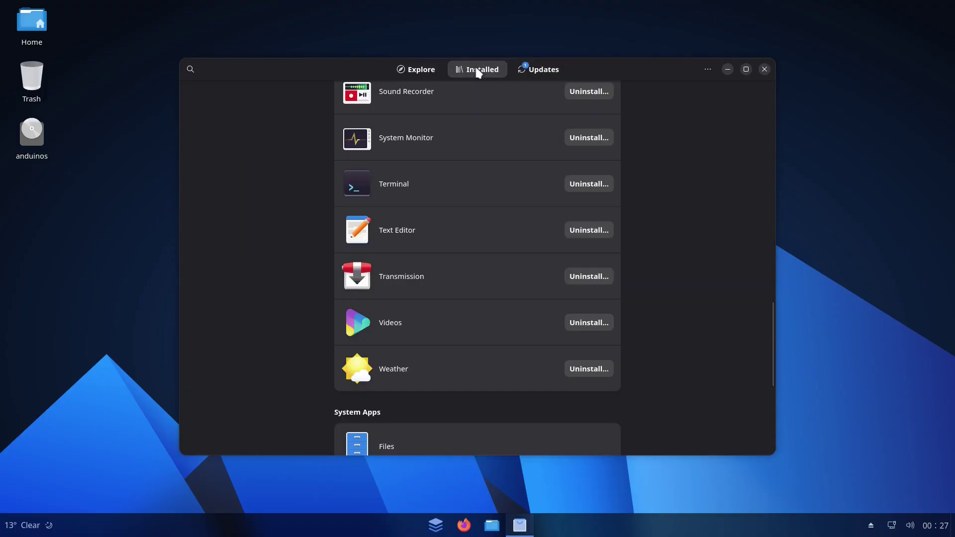
pyautogui.click(422, 70)
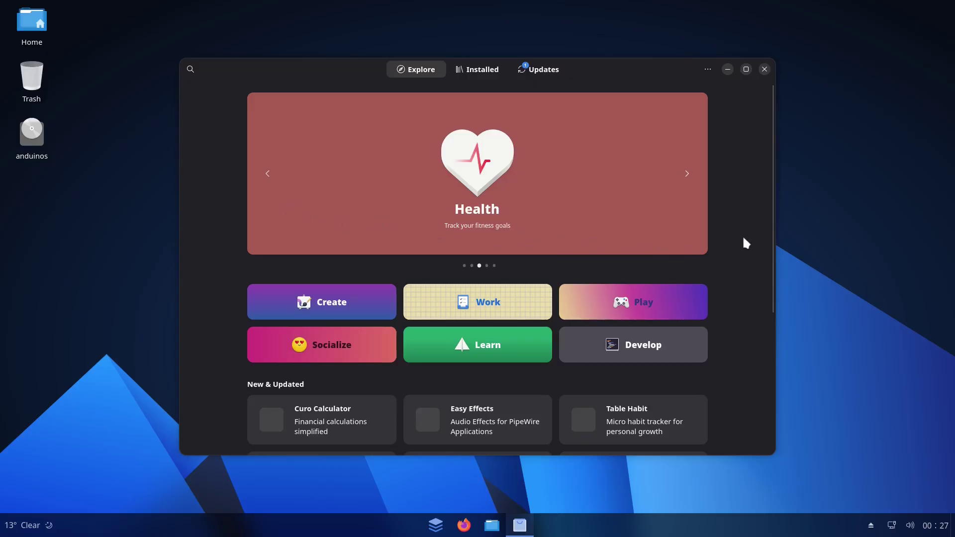
pyautogui.scroll(-8, 743, 235)
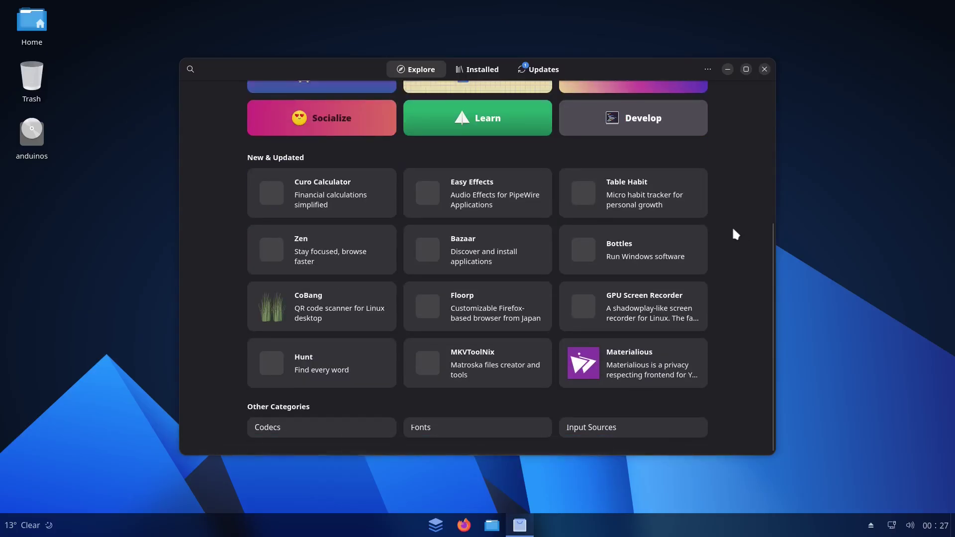
pyautogui.click(764, 69)
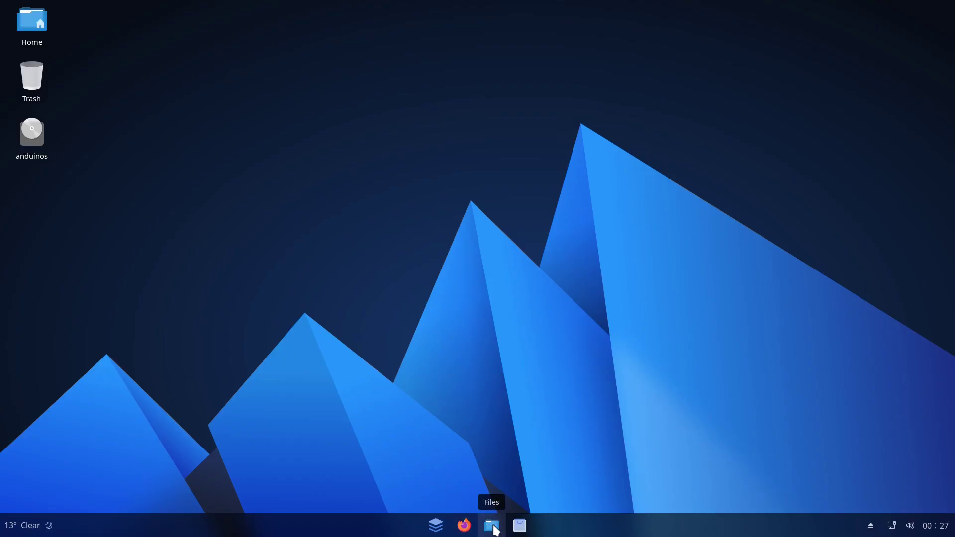
pyautogui.click(493, 525)
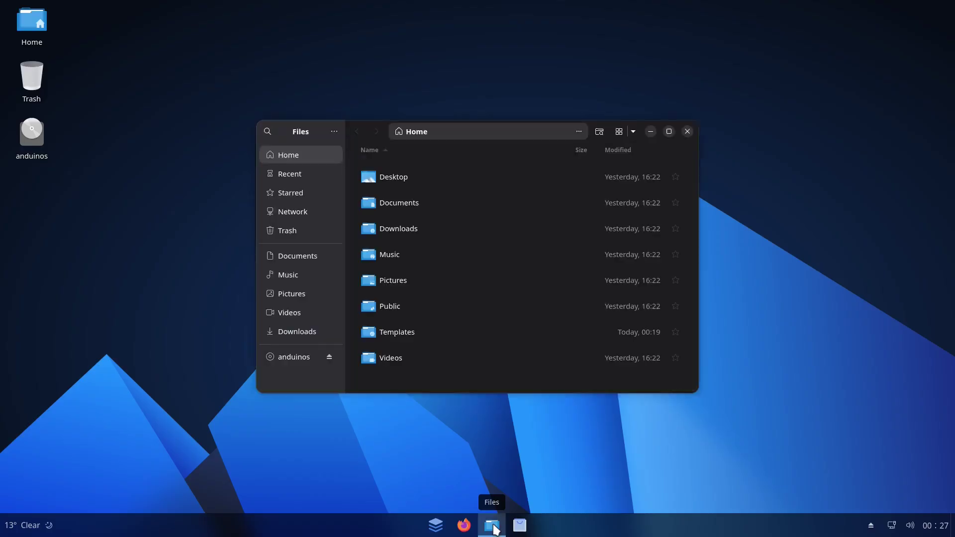
pyautogui.click(333, 129)
pyautogui.click(306, 279)
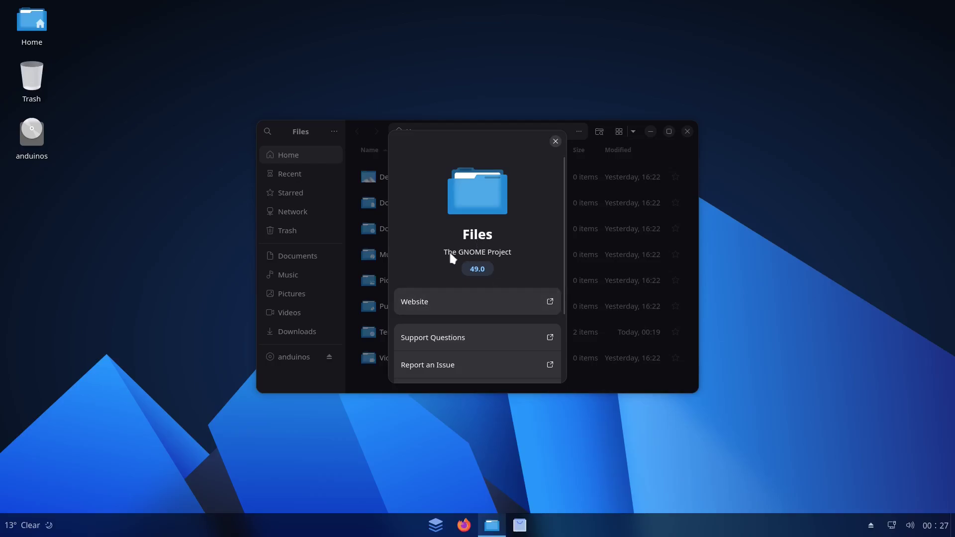
pyautogui.click(556, 141)
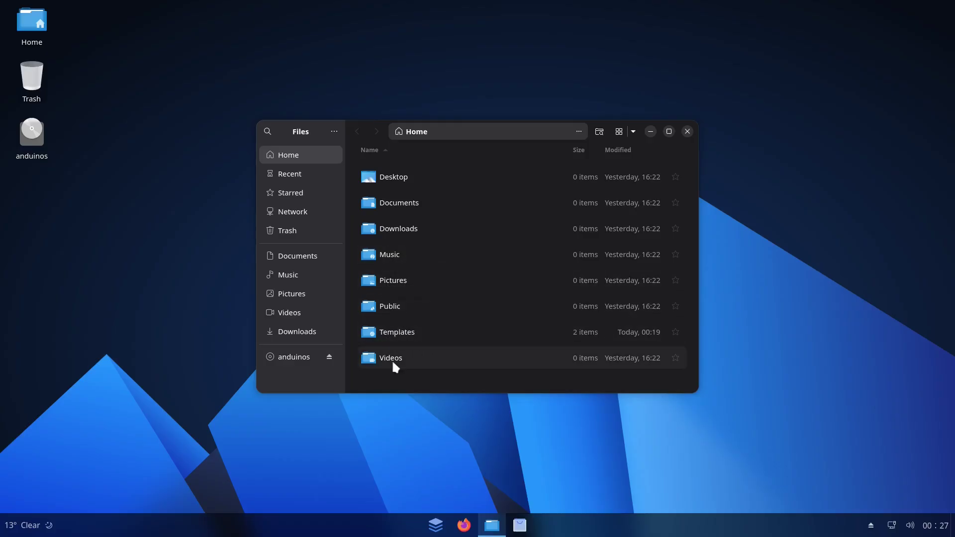
pyautogui.click(620, 131)
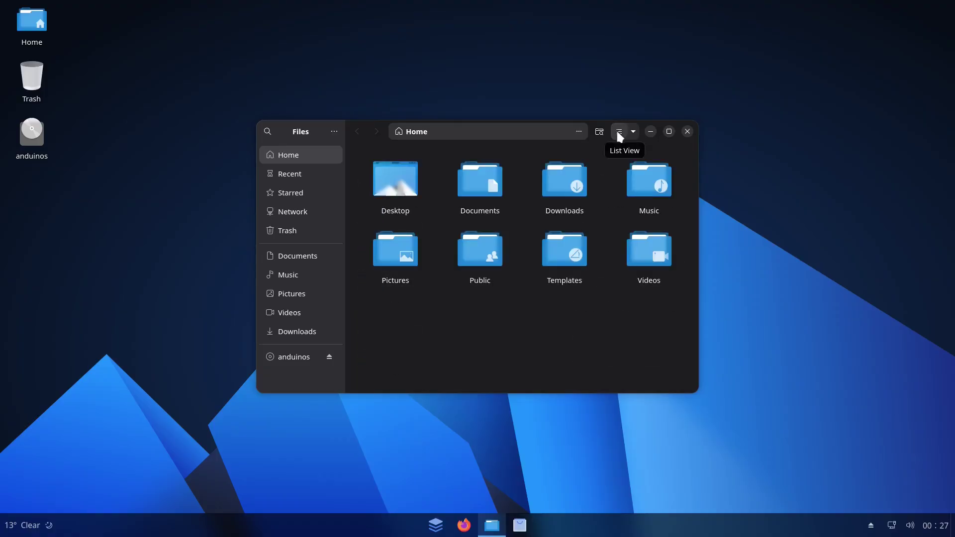
pyautogui.click(619, 132)
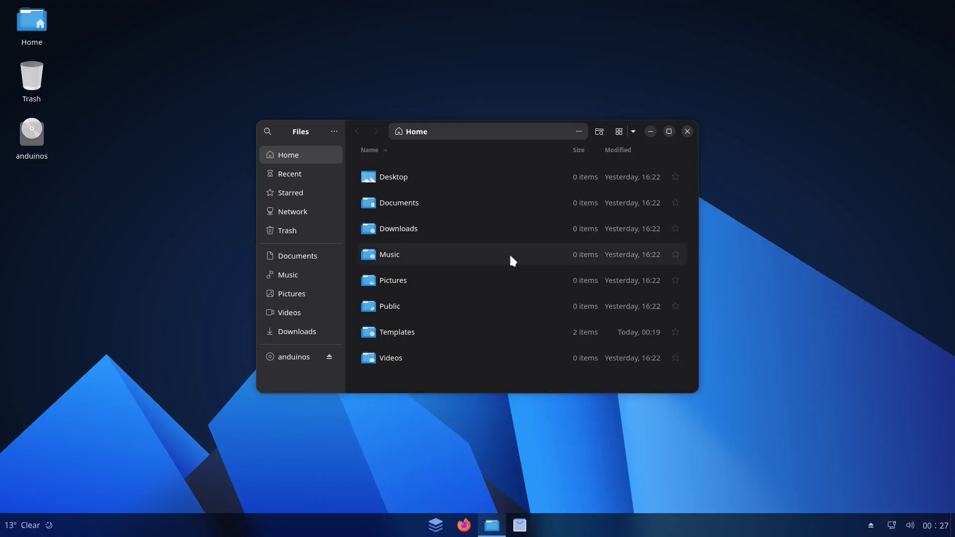
pyautogui.rightClick(493, 259)
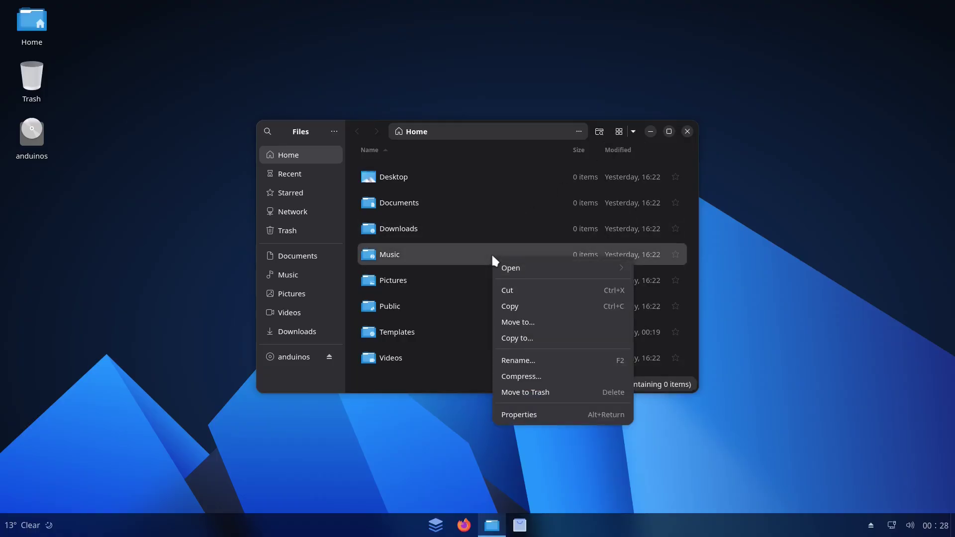
pyautogui.click(468, 329)
pyautogui.click(447, 384)
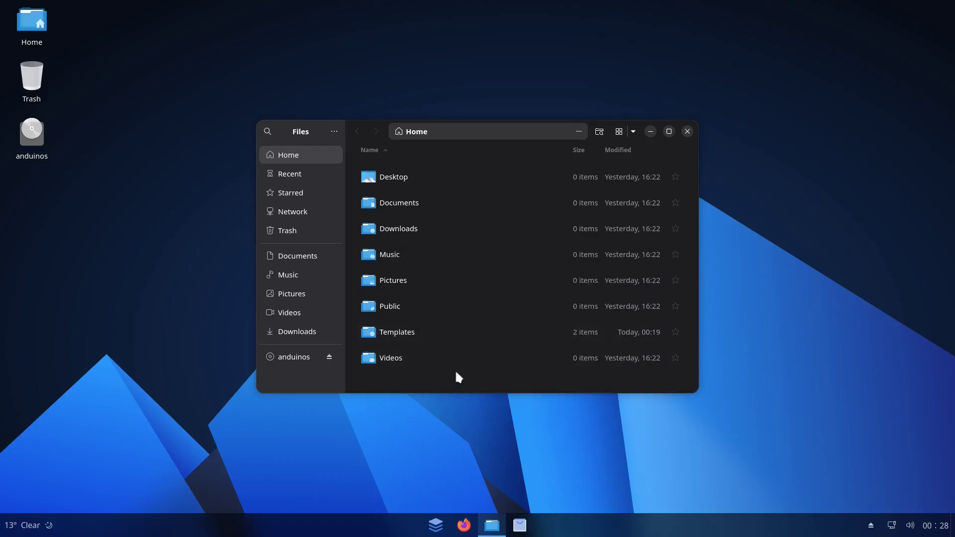
pyautogui.hotkey('ctrl', 'h')
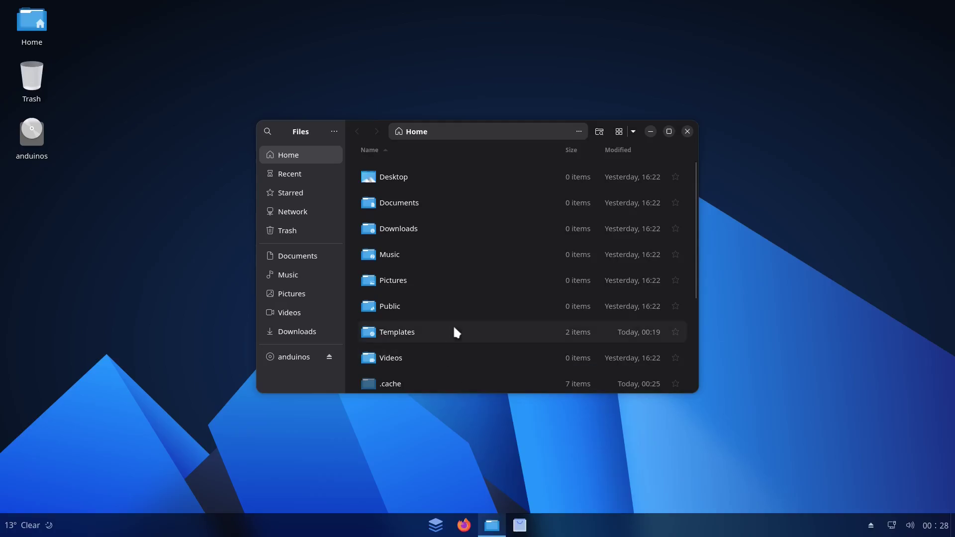
pyautogui.scroll(-5, 471, 248)
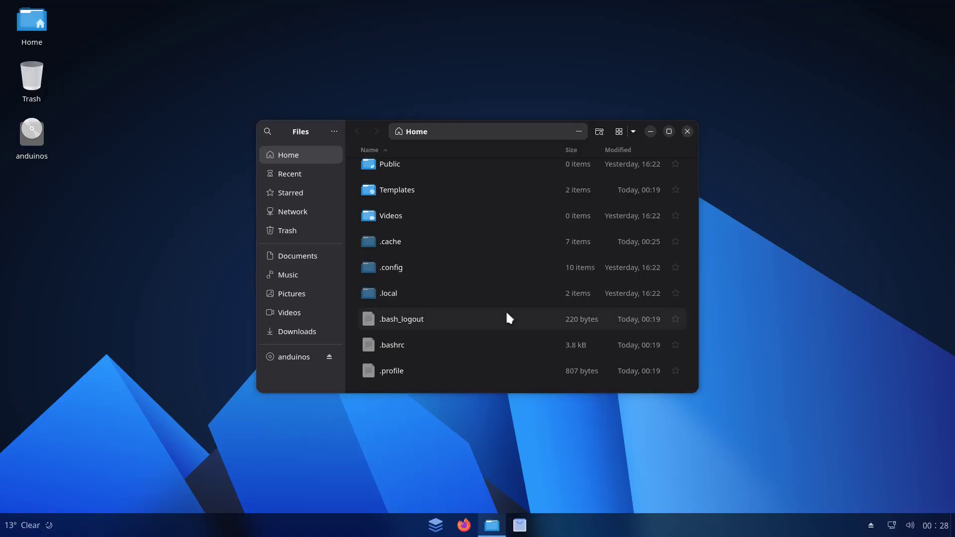
pyautogui.hotkey('ctrl', 'h')
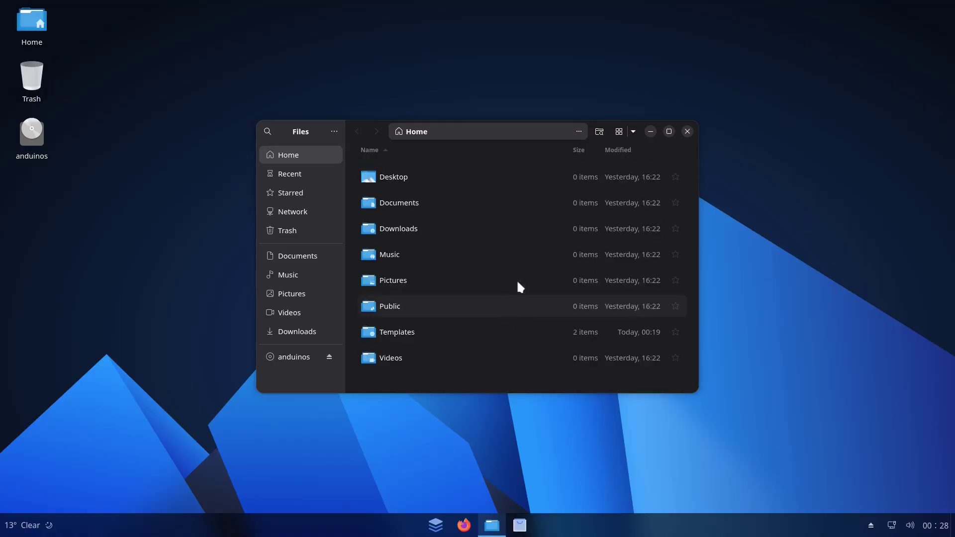
pyautogui.click(687, 132)
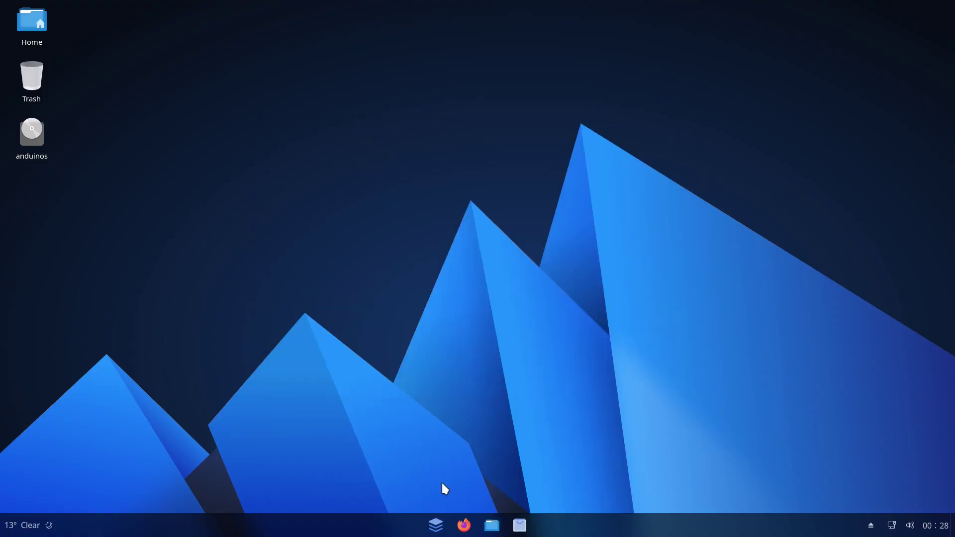
pyautogui.click(463, 525)
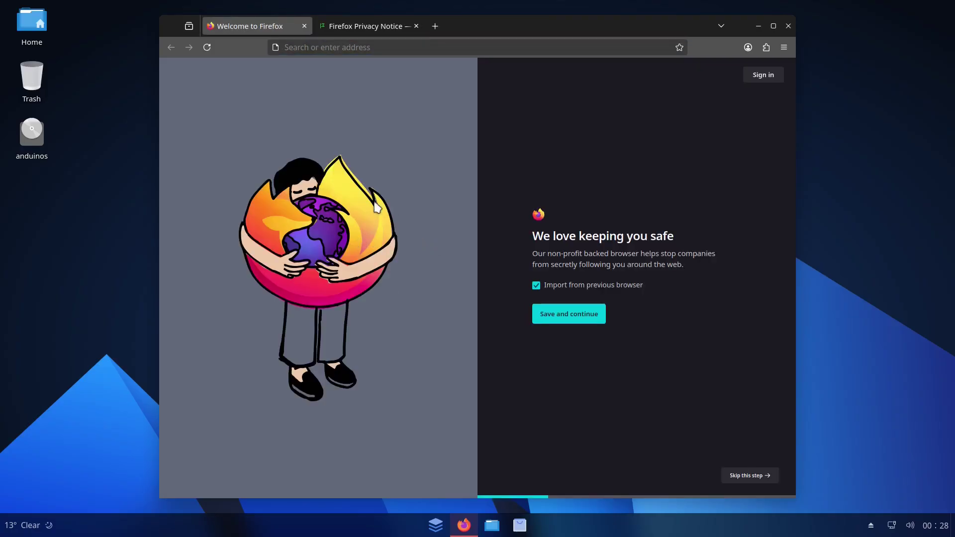
pyautogui.click(783, 47)
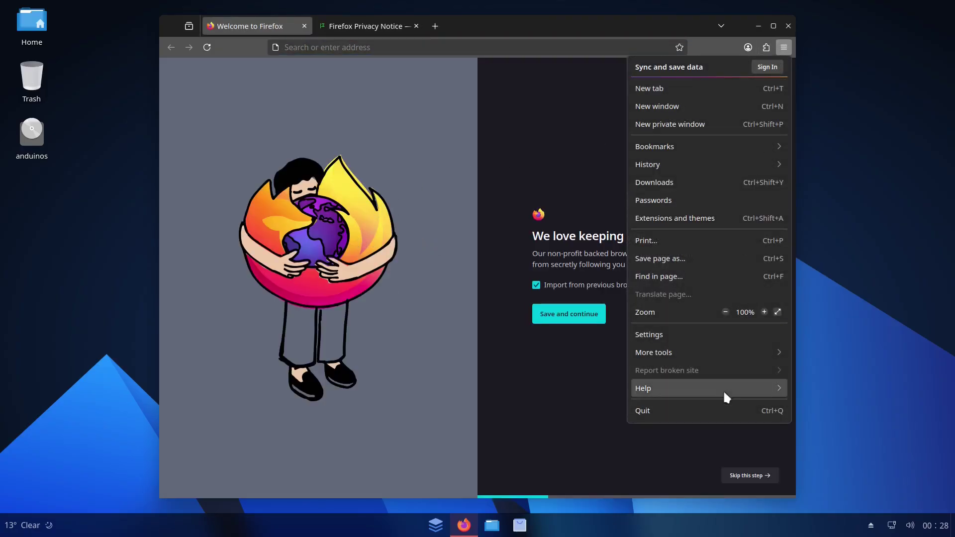
pyautogui.click(693, 392)
pyautogui.click(664, 196)
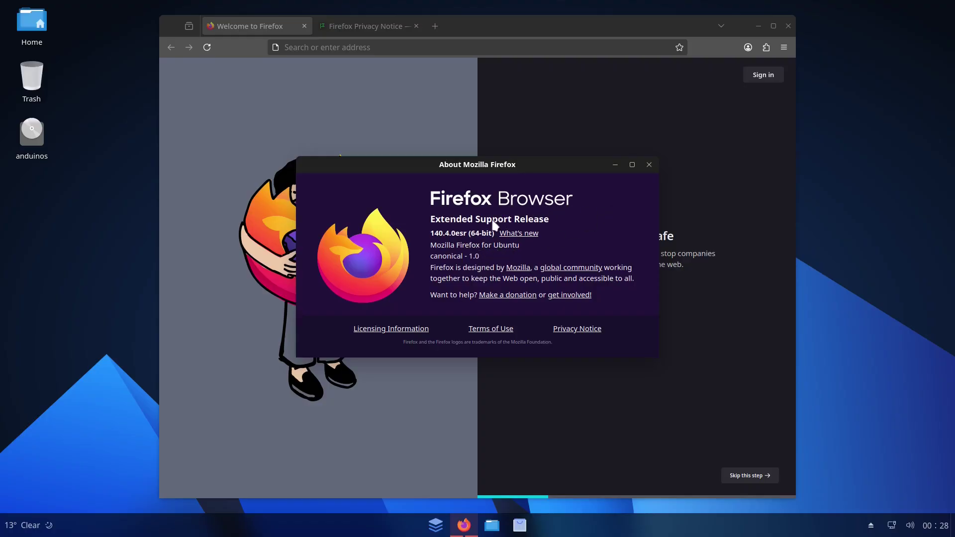
pyautogui.click(649, 165)
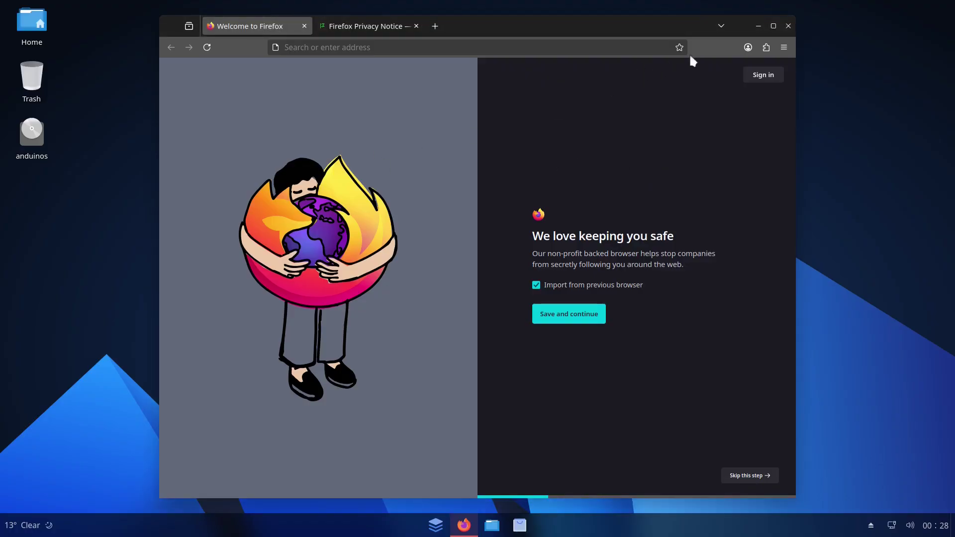
pyautogui.click(788, 26)
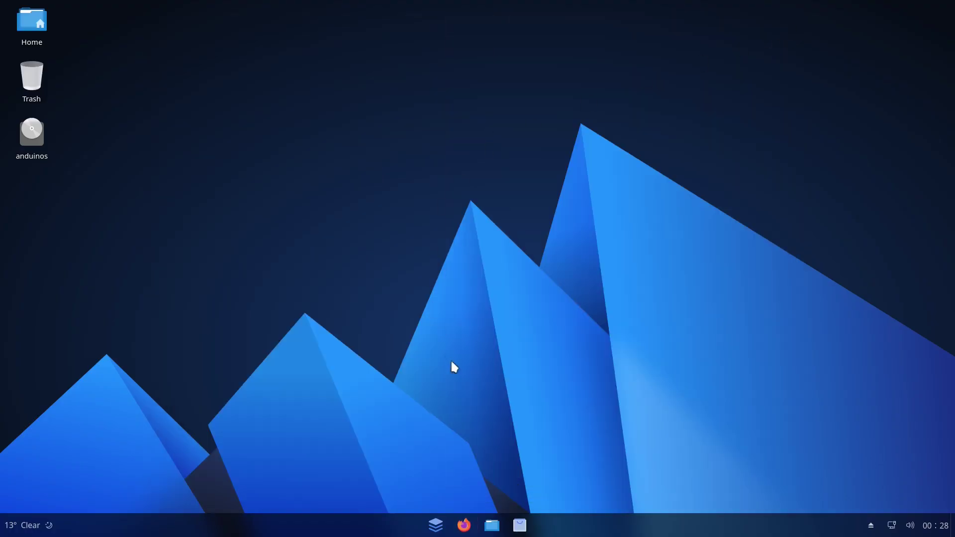
# Scroll the start menu's All Apps list, return to Pinned apps, and focus the search field.
pyautogui.click(436, 525)
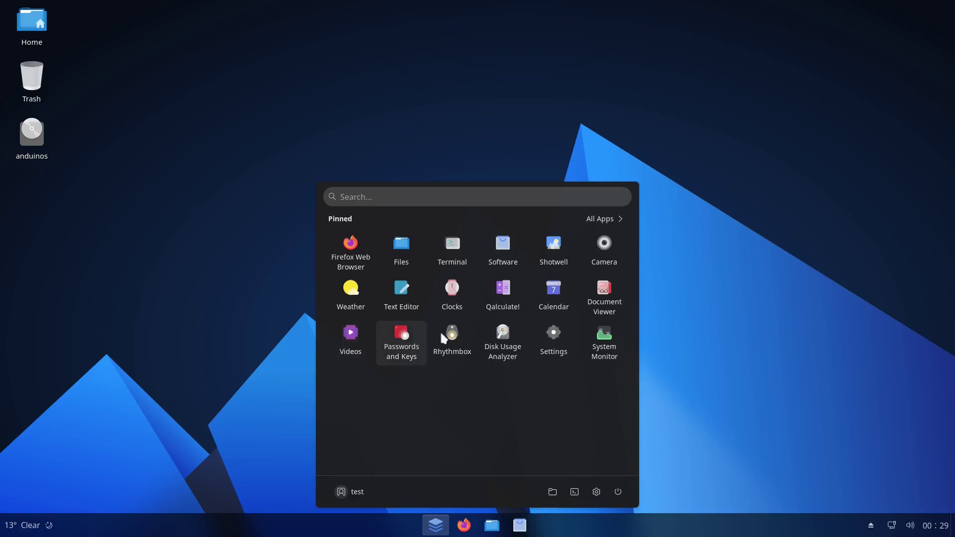
pyautogui.click(597, 219)
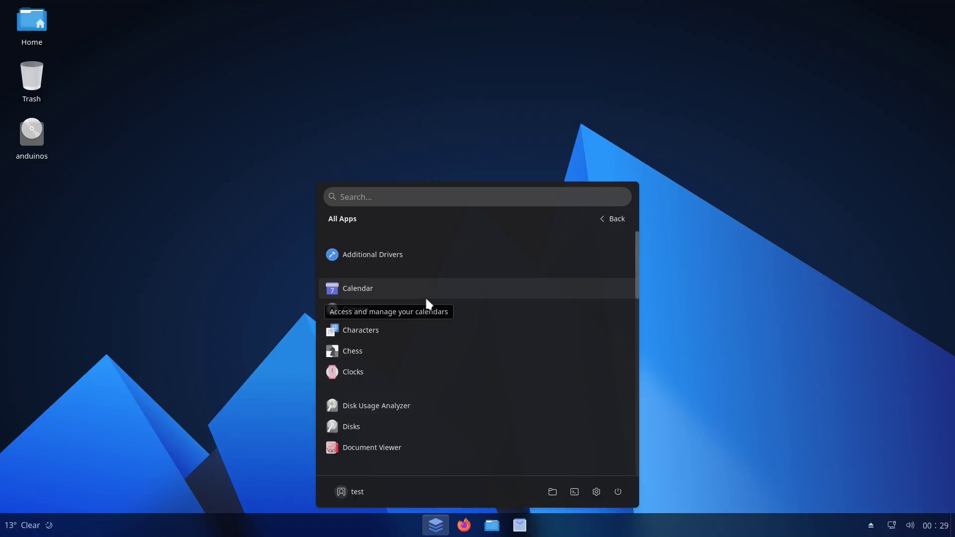
pyautogui.scroll(-12, 396, 291)
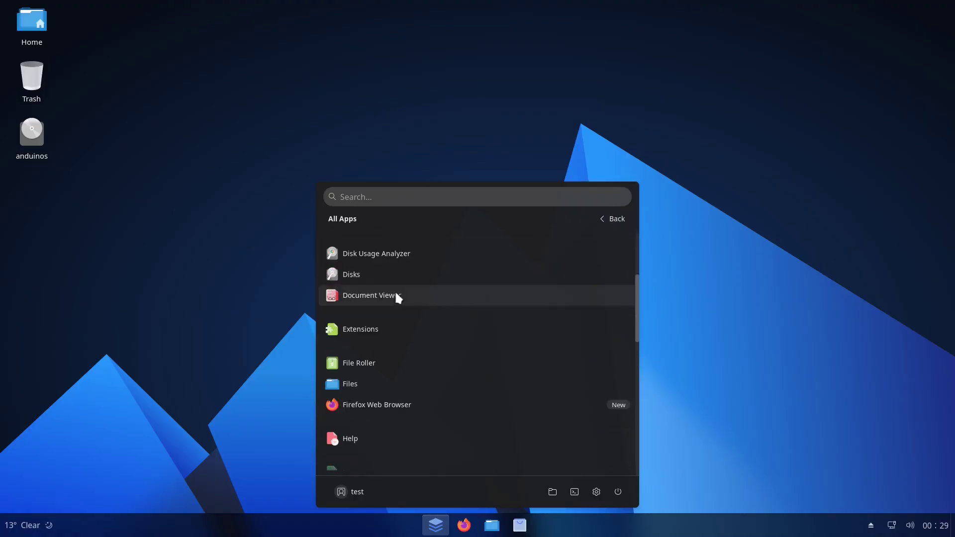
pyautogui.scroll(-2, 398, 293)
pyautogui.scroll(6, 406, 313)
pyautogui.scroll(8, 410, 328)
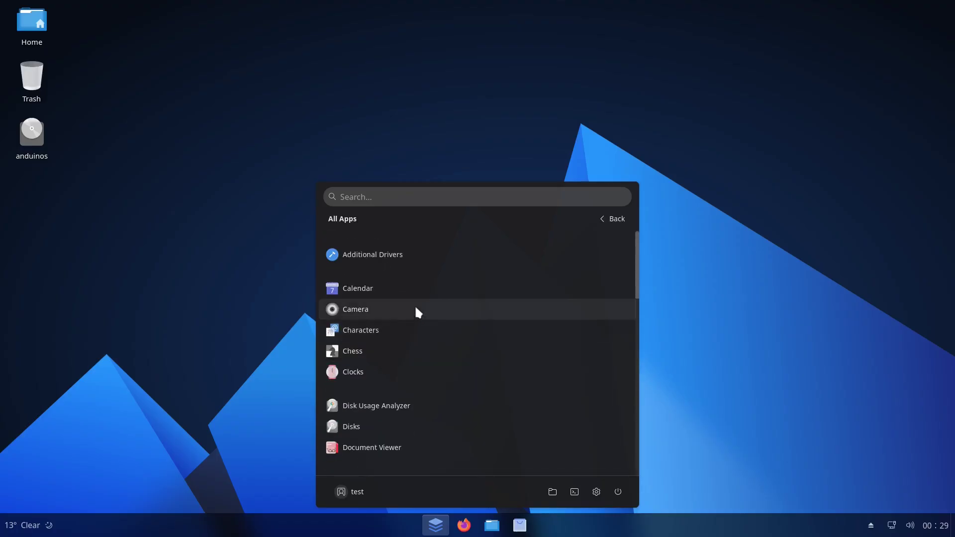
pyautogui.click(609, 219)
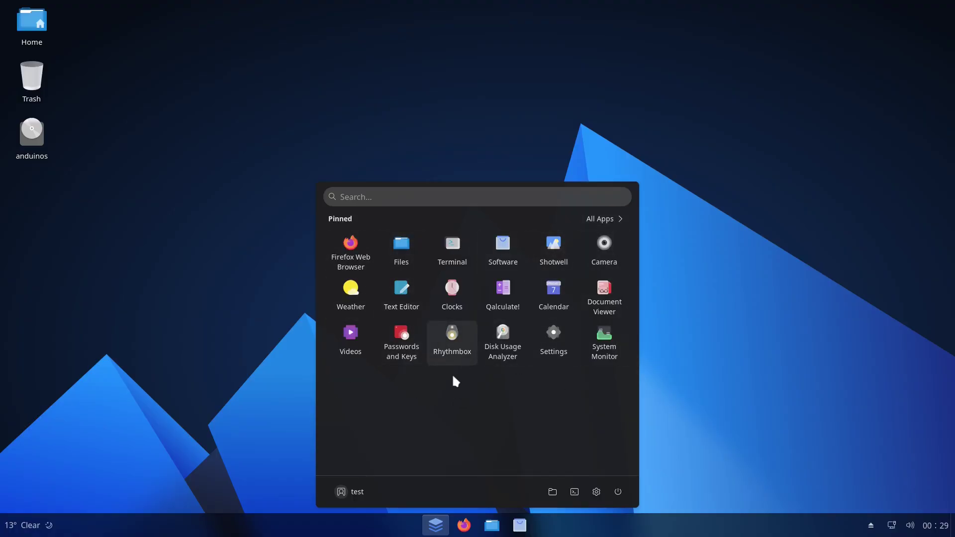
pyautogui.click(401, 197)
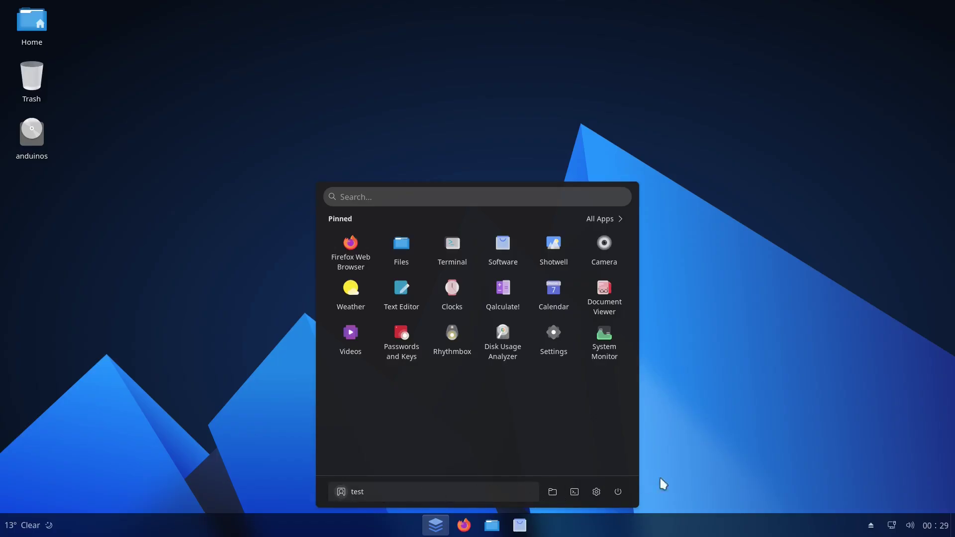
# Open Settings maximized and review System > About > System Details for AnduinOS 1.4.0.
pyautogui.click(596, 492)
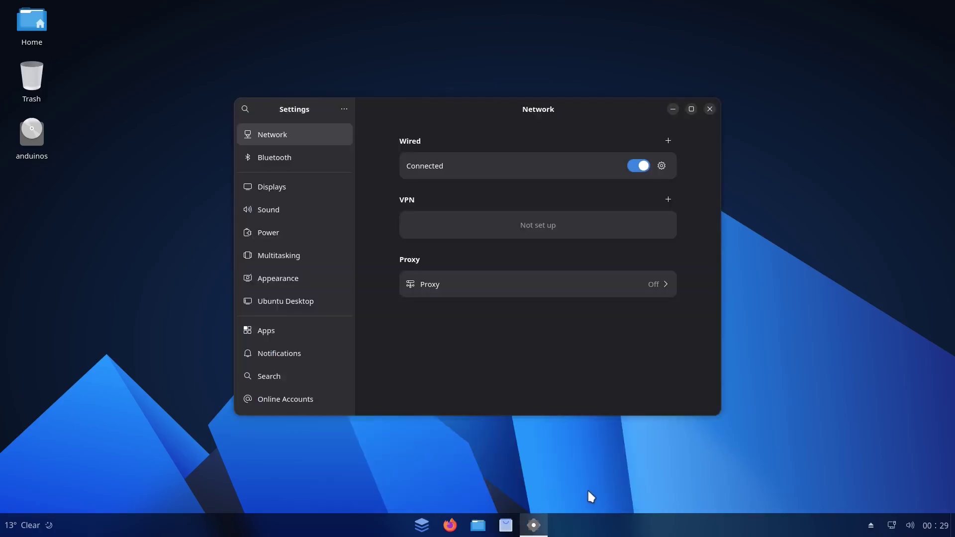
pyautogui.click(691, 109)
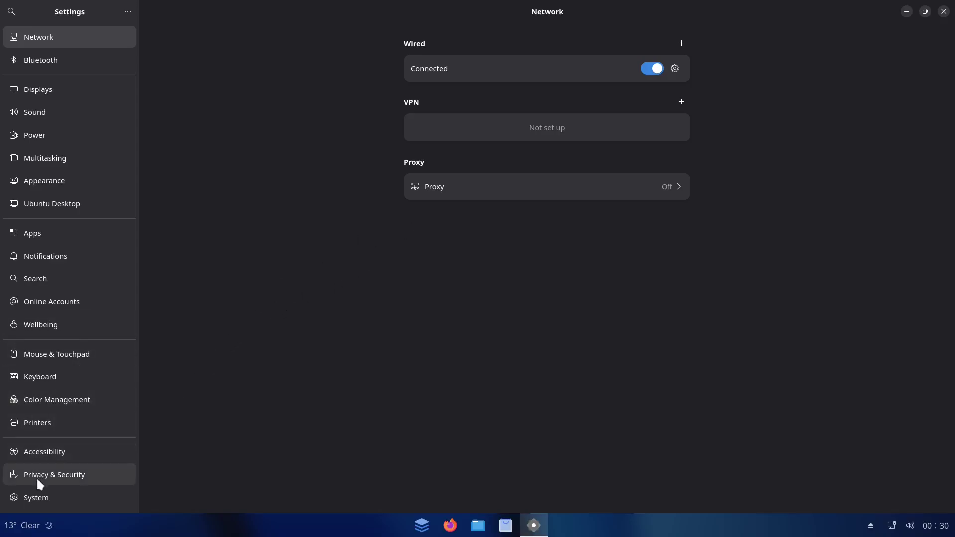
pyautogui.click(36, 494)
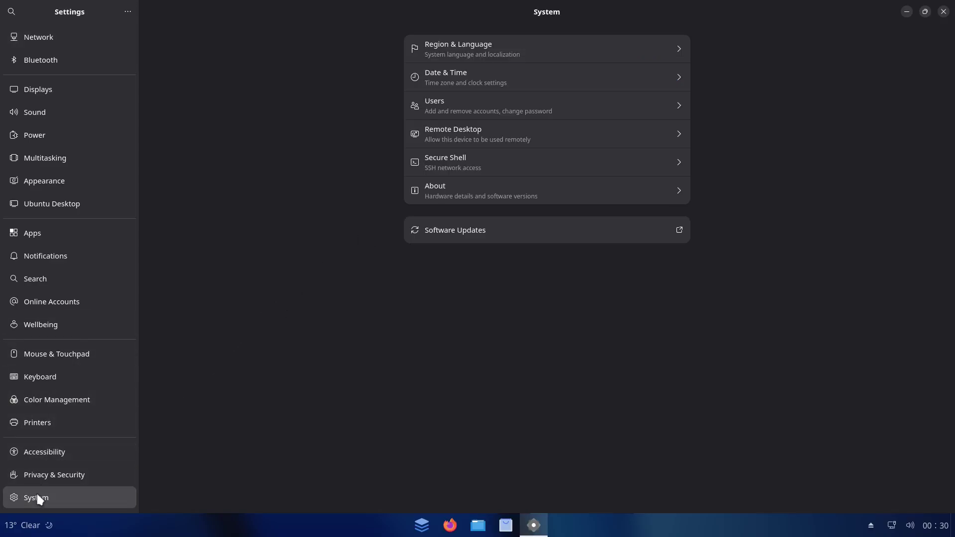
pyautogui.click(461, 187)
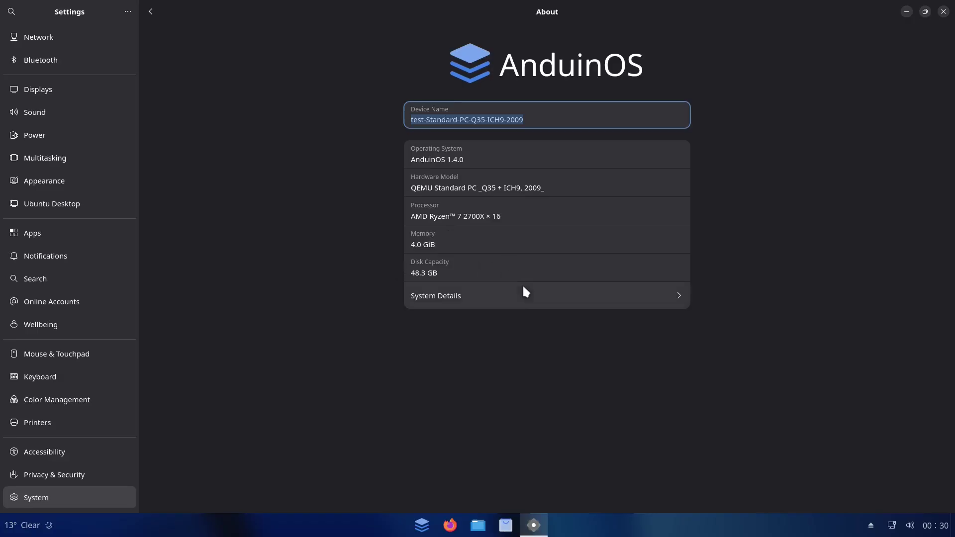
pyautogui.click(568, 294)
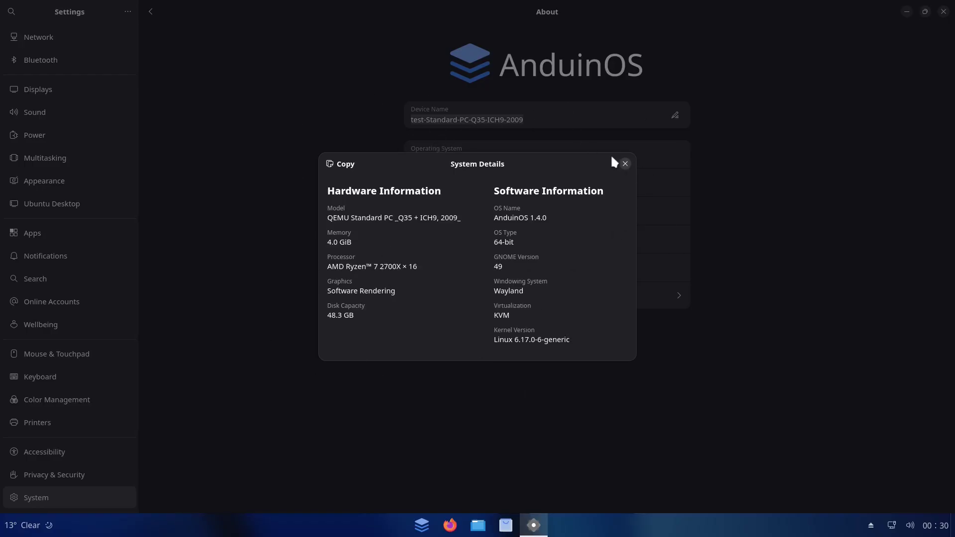
pyautogui.click(625, 164)
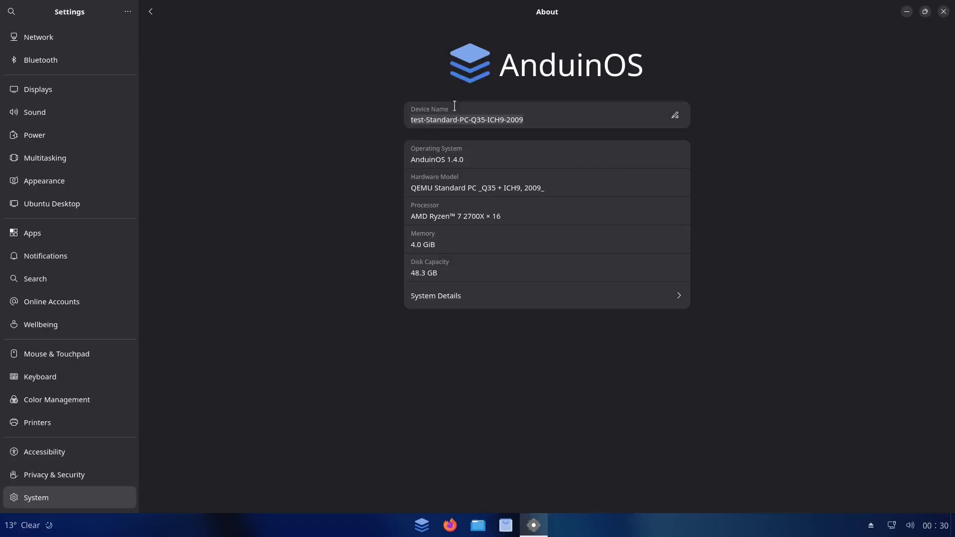
# View About Settings showing version 49.0, then close Settings.
pyautogui.click(128, 11)
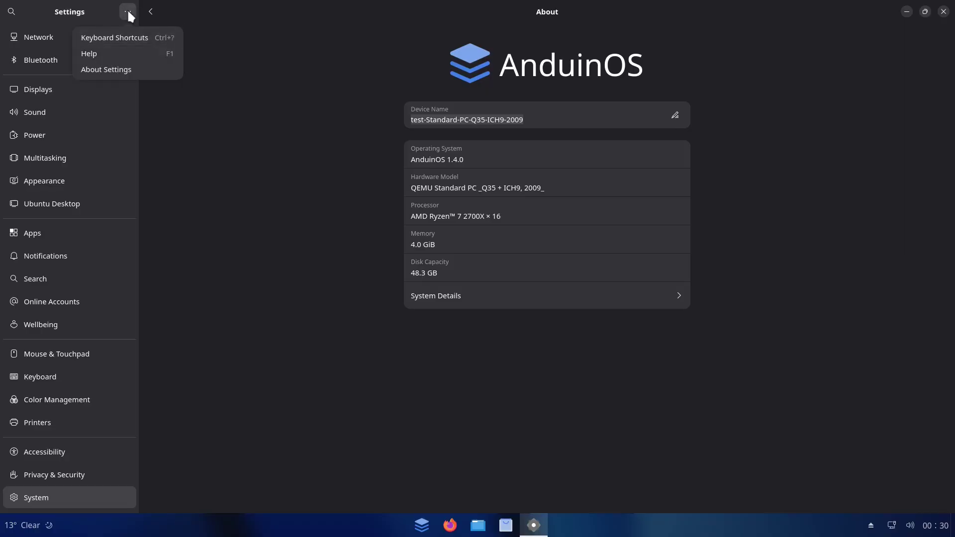
pyautogui.click(106, 68)
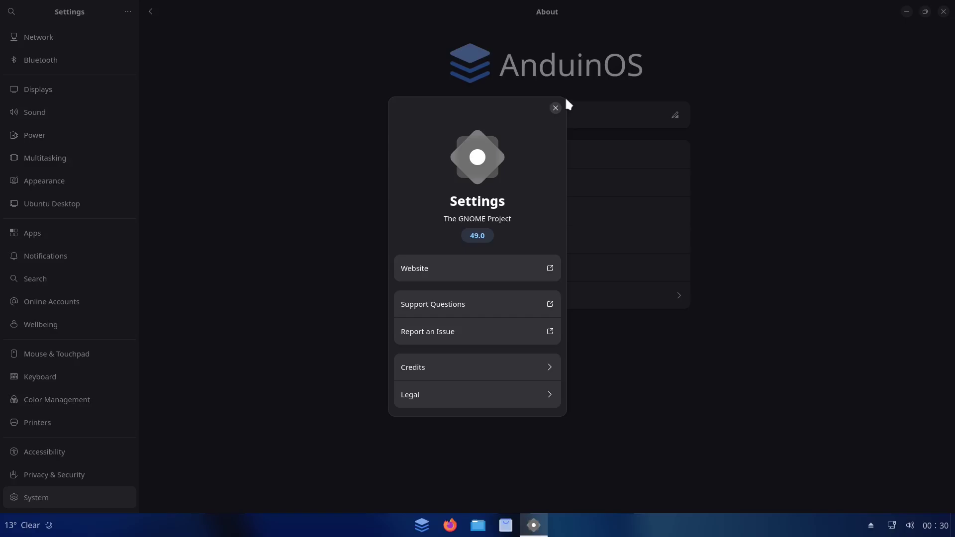
pyautogui.click(556, 108)
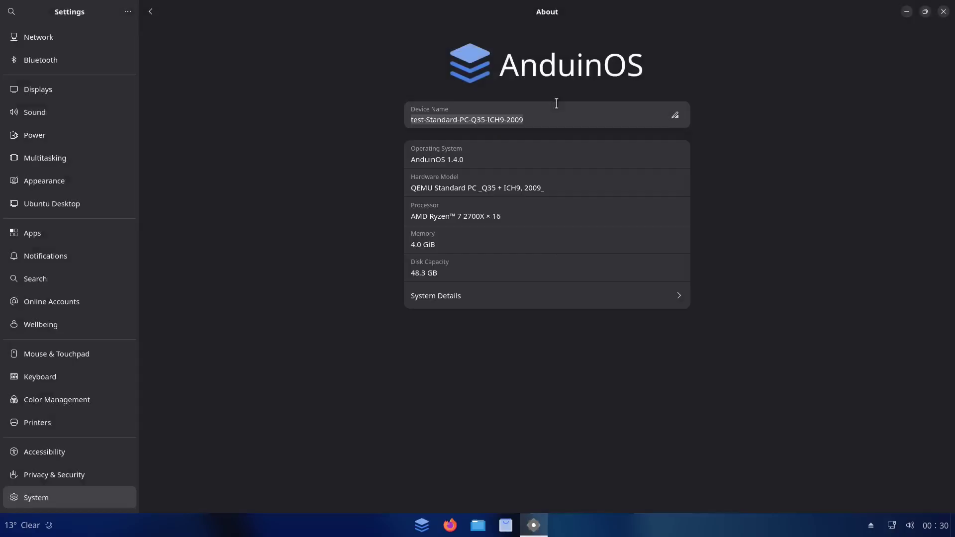
pyautogui.click(943, 12)
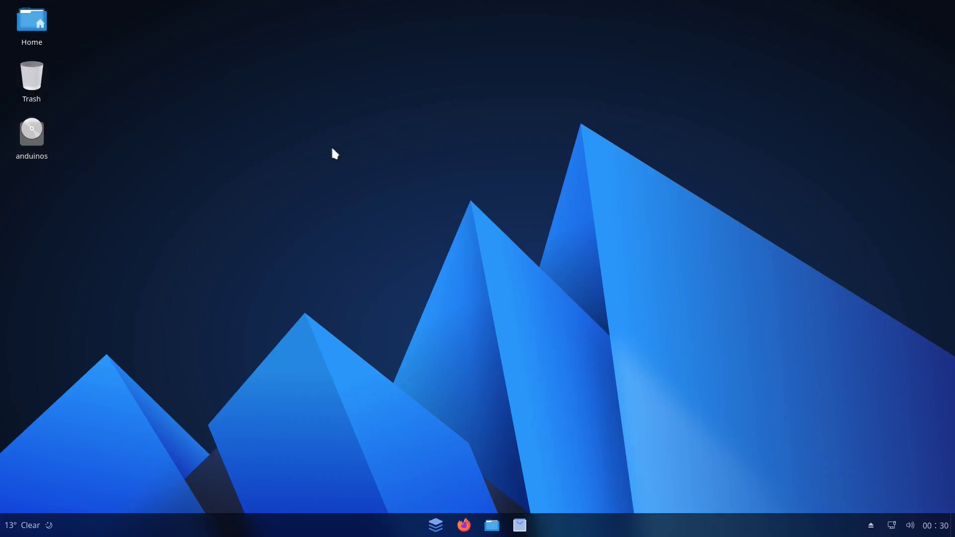
pyautogui.rightClick(393, 138)
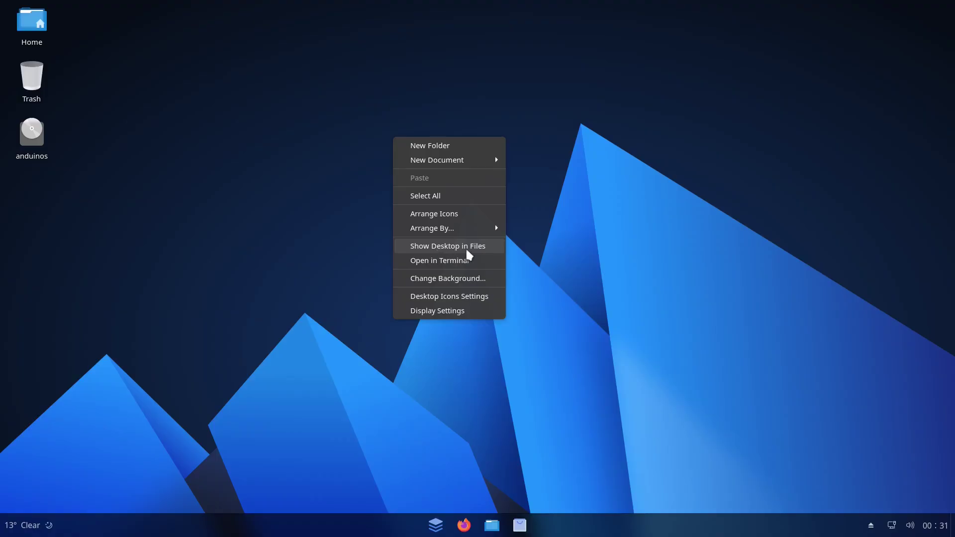
pyautogui.moveTo(462, 231)
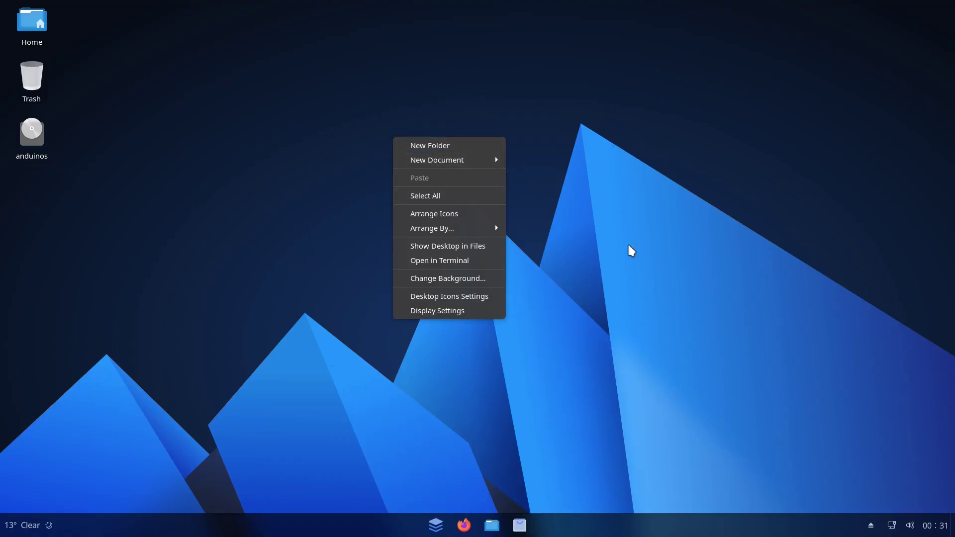
pyautogui.click(336, 397)
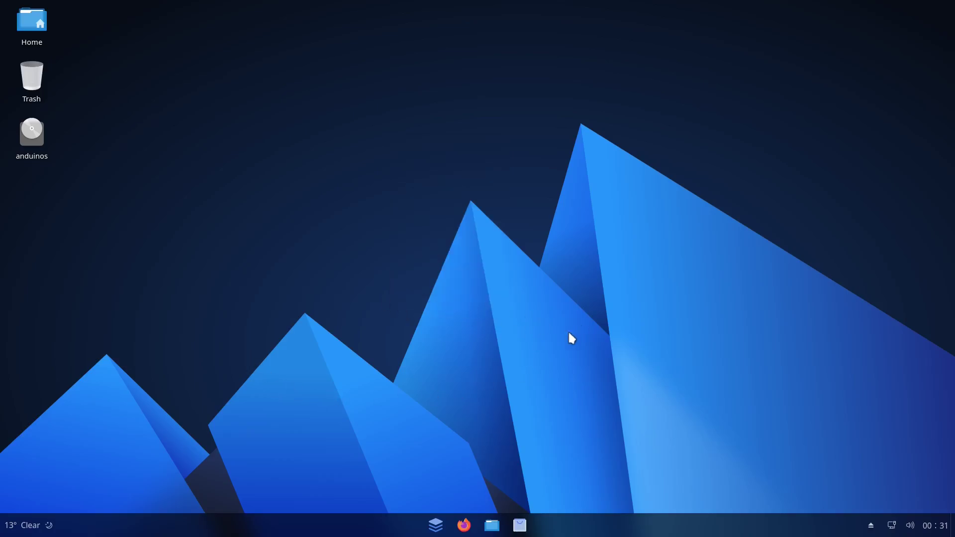
# Launch Terminal from the start menu and review its About dialog showing version 49.1.
pyautogui.click(435, 526)
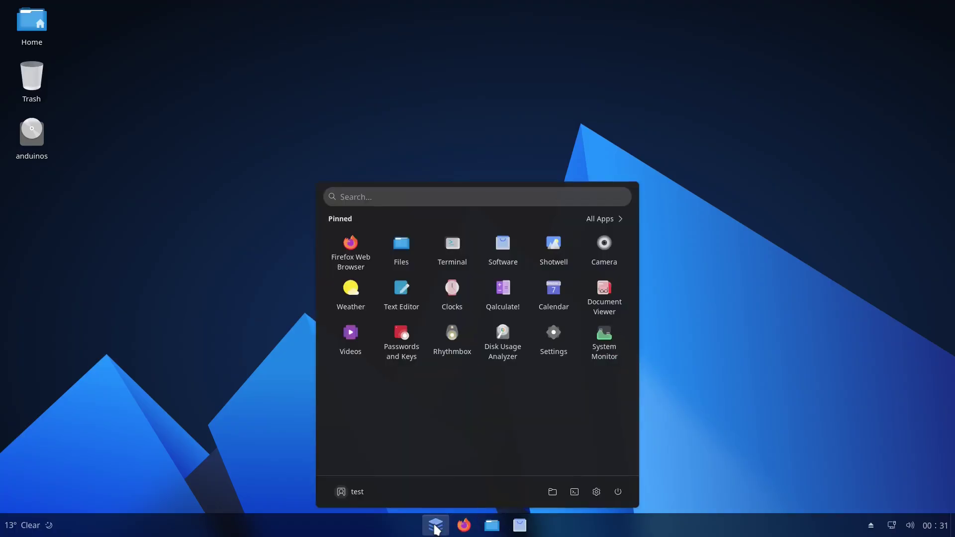
pyautogui.click(575, 492)
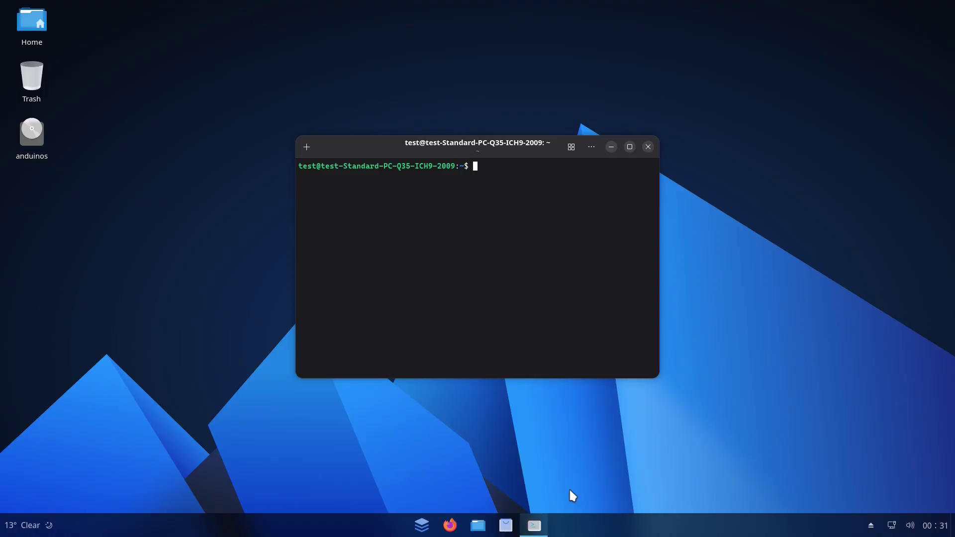
pyautogui.click(592, 146)
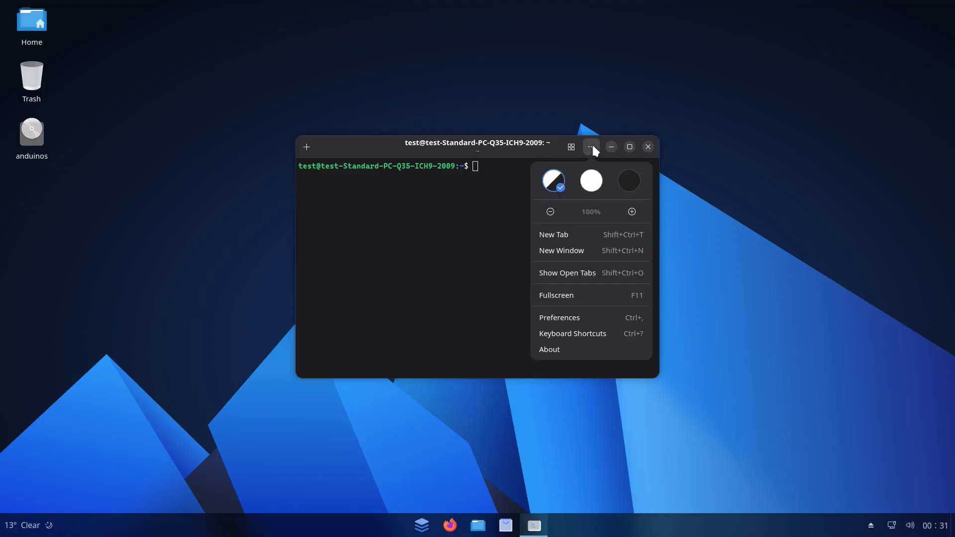
pyautogui.click(565, 346)
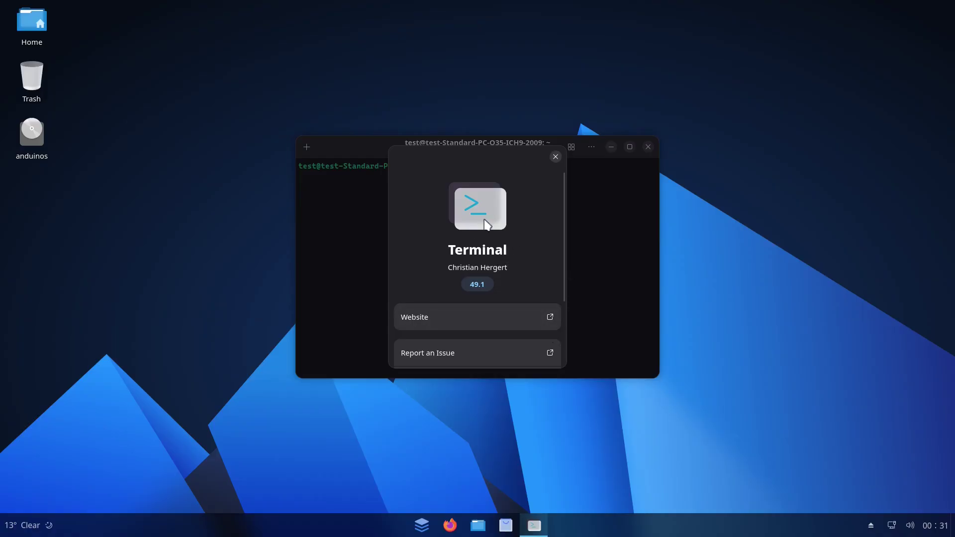
pyautogui.scroll(-3, 529, 229)
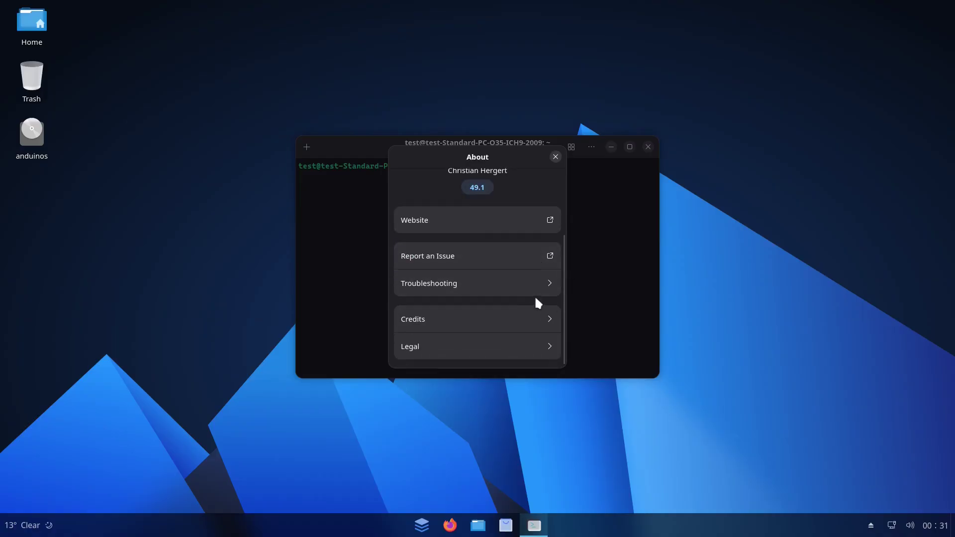
pyautogui.scroll(3, 535, 299)
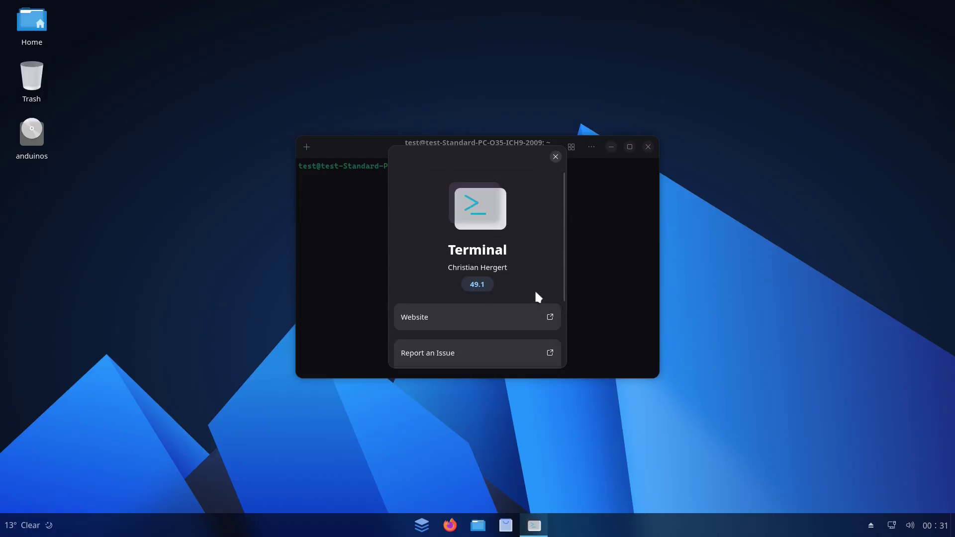
pyautogui.scroll(-3, 536, 297)
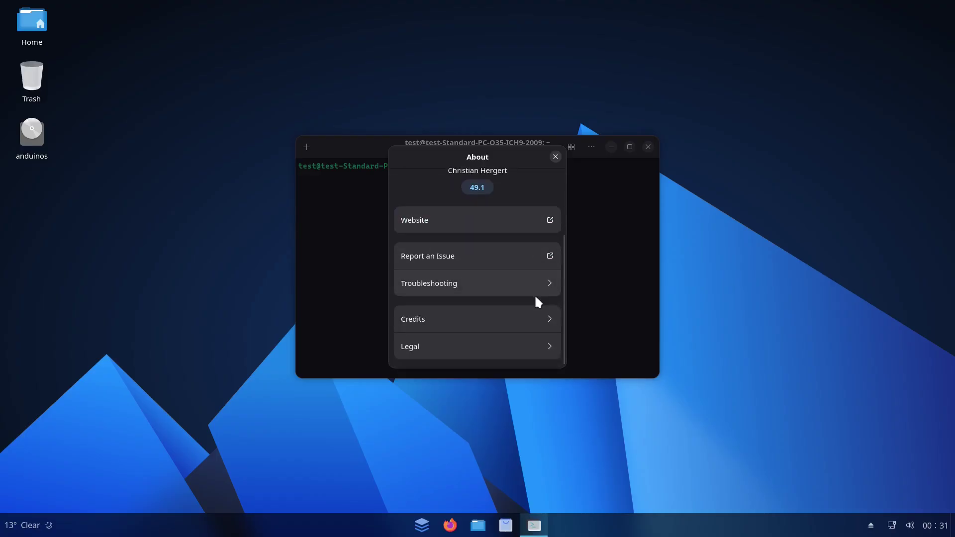
pyautogui.scroll(3, 532, 247)
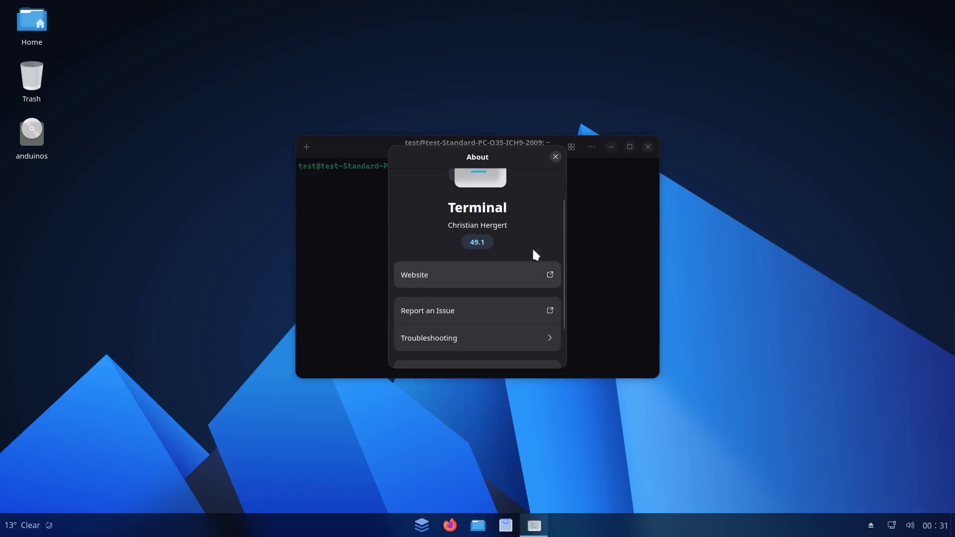
pyautogui.click(556, 155)
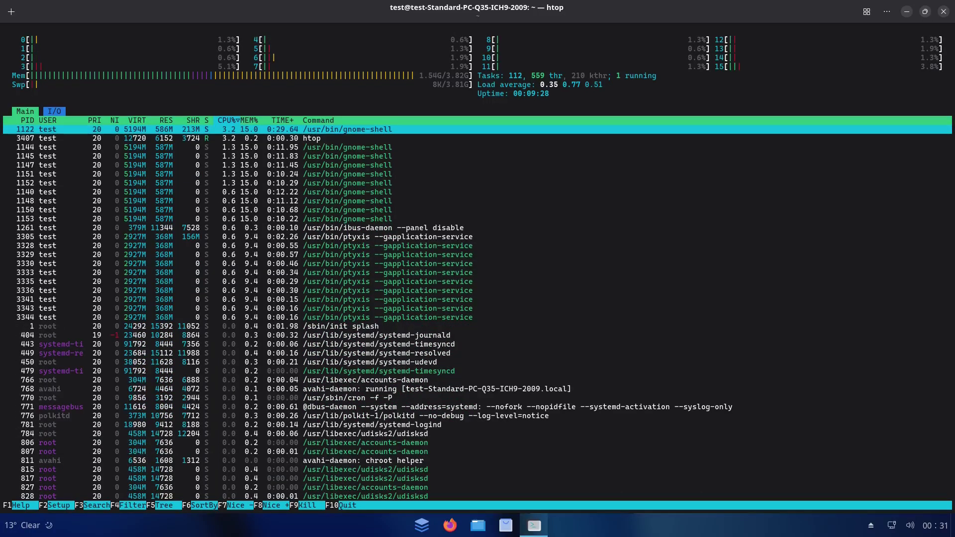
# Enlarge the htop text with Ctrl++, then close the terminal, confirming despite htop running.
pyautogui.hotkey('ctrl', '+')
pyautogui.hotkey('ctrl', '+')
pyautogui.hotkey('ctrl', '+')
pyautogui.hotkey('ctrl', '+')
pyautogui.hotkey('ctrl', '+')
pyautogui.hotkey('ctrl', '+')
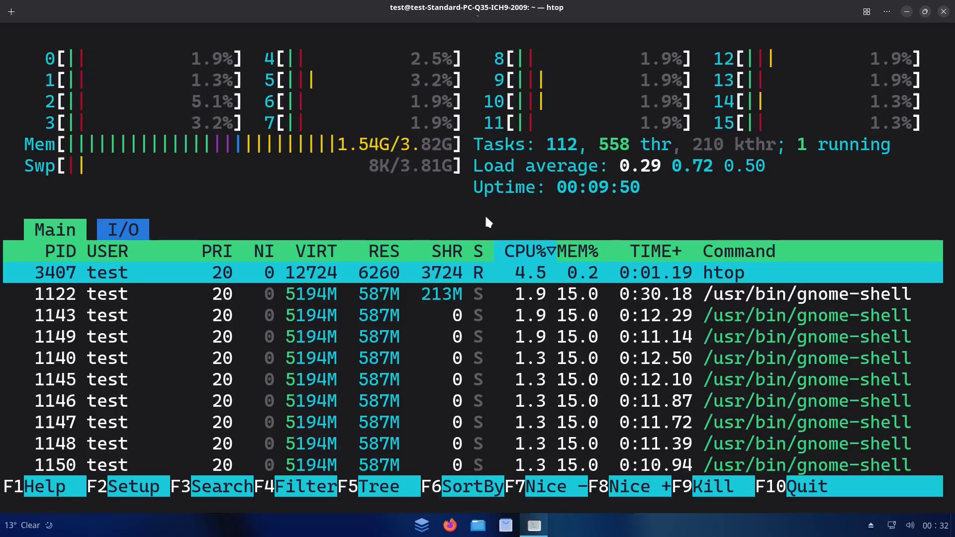
pyautogui.click(944, 12)
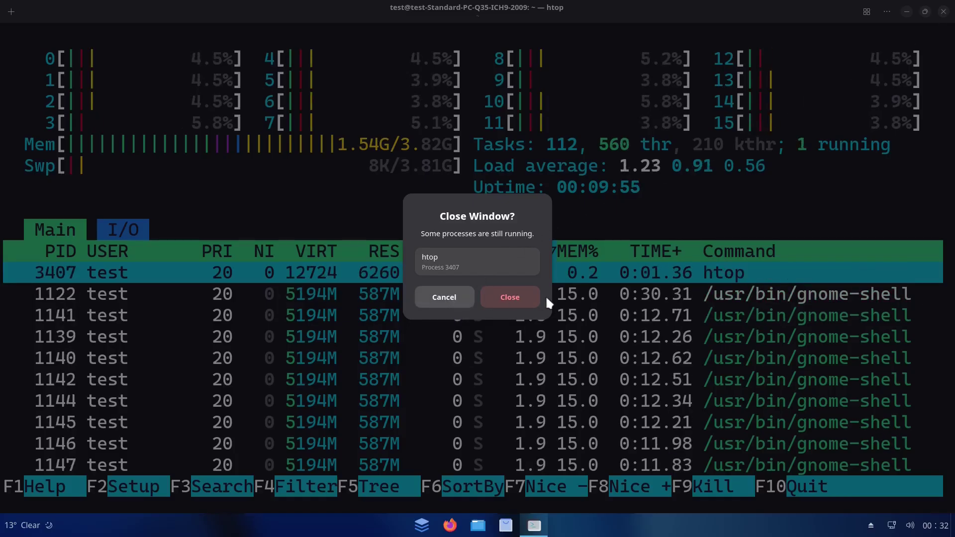
pyautogui.click(511, 300)
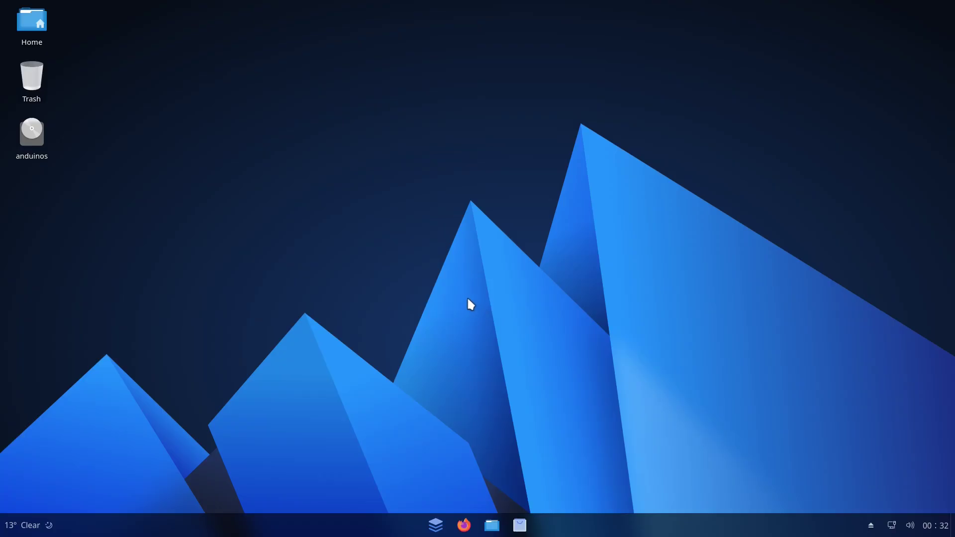